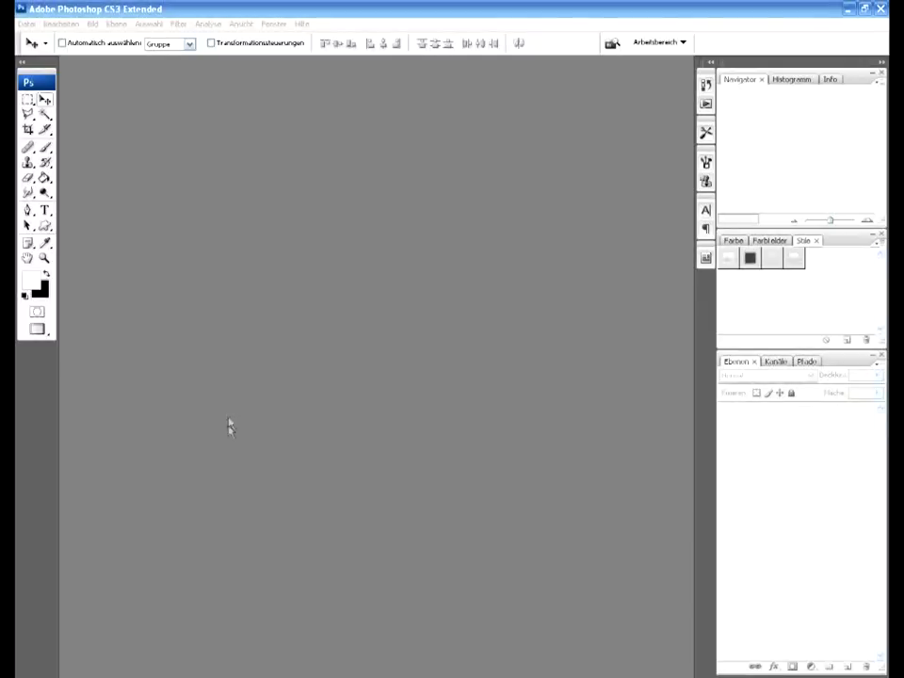
Step: Create a new 450×130 px document 'Busta Rhymes Signatur' with a transparent background
click(26, 24)
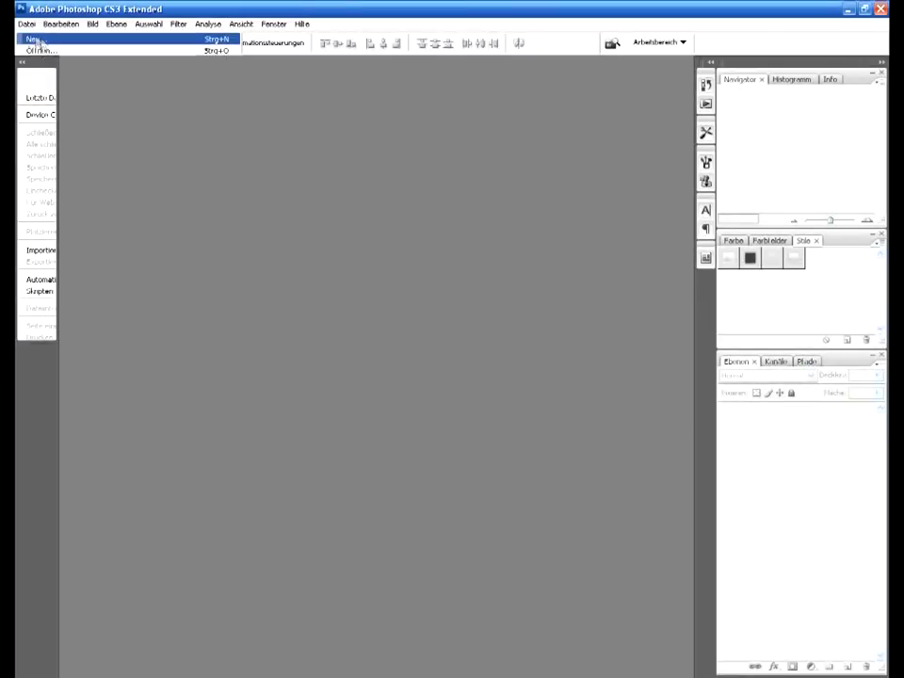
key(BackSpace)
text(Busta Rhymes Signatur)
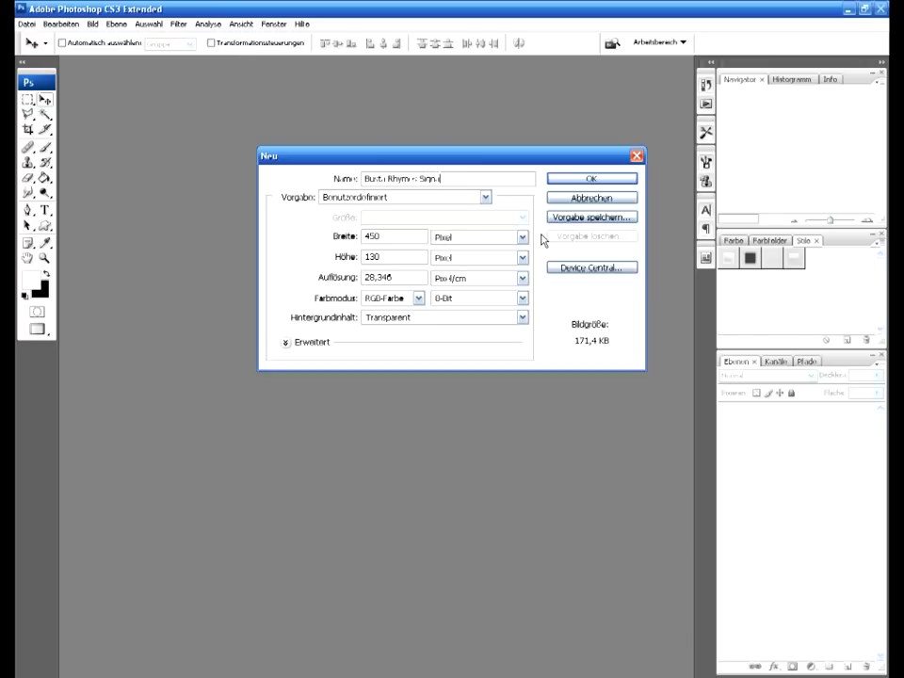
click(581, 181)
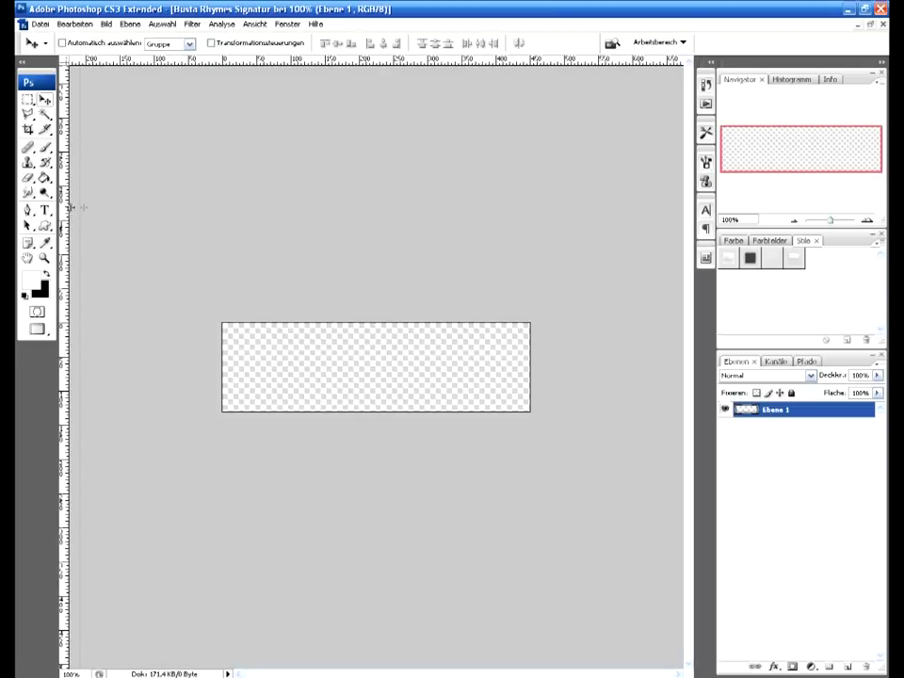
Step: Place two vertical guides about 15 px inside the banner's left and right edges
drag(83, 207, 219, 207)
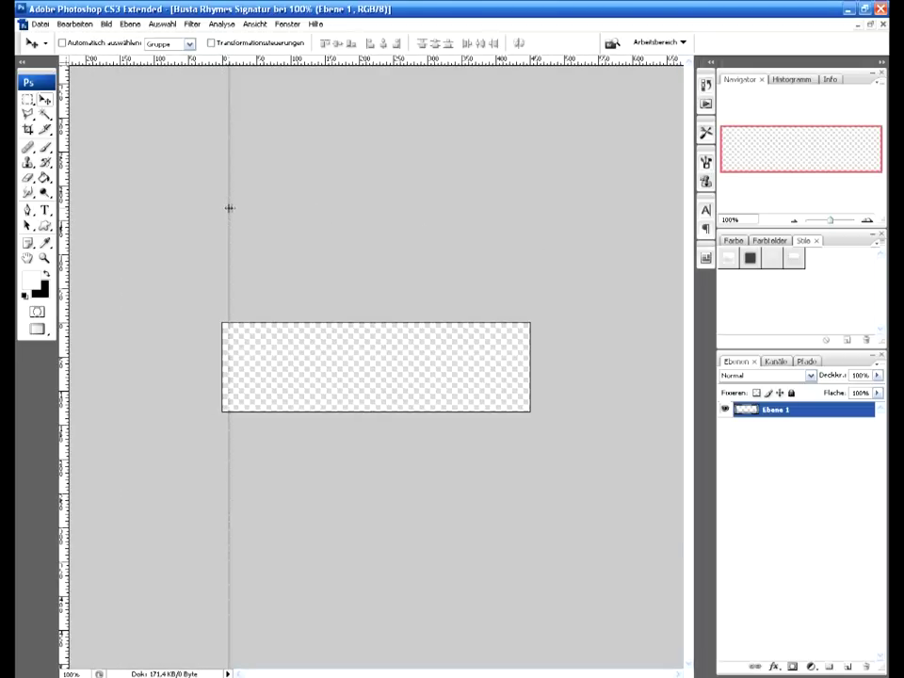
drag(220, 207, 236, 207)
drag(68, 228, 514, 247)
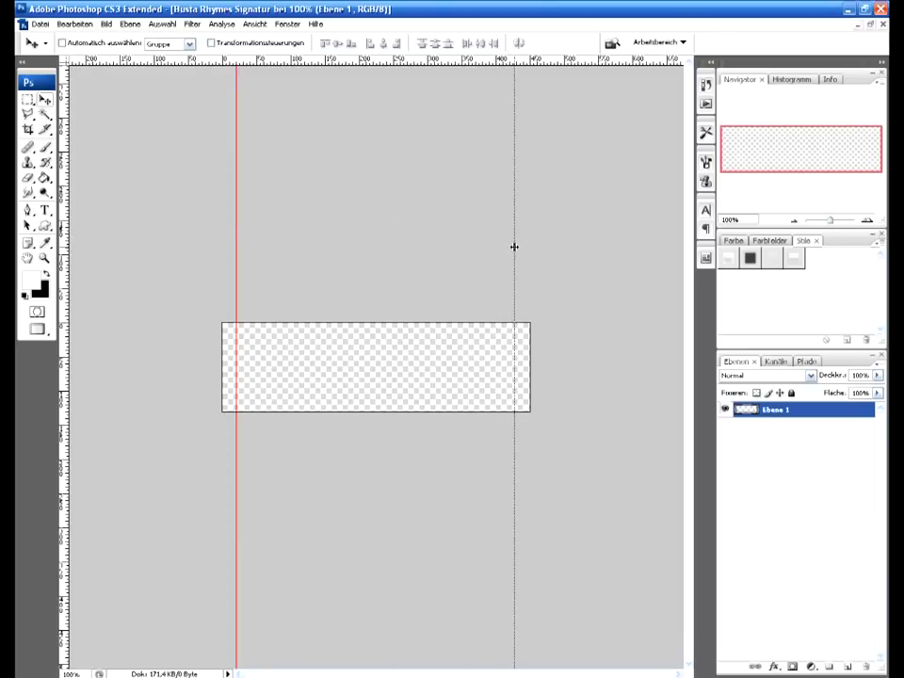
drag(514, 247, 516, 246)
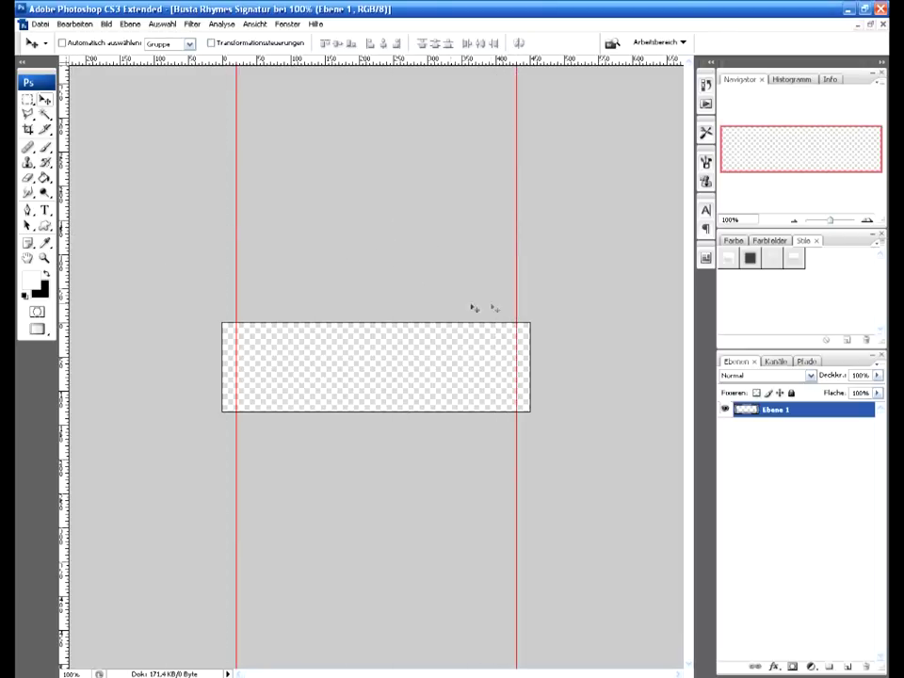
Step: Fill the canvas layer with black using the Paint Bucket
click(45, 177)
click(46, 273)
click(263, 343)
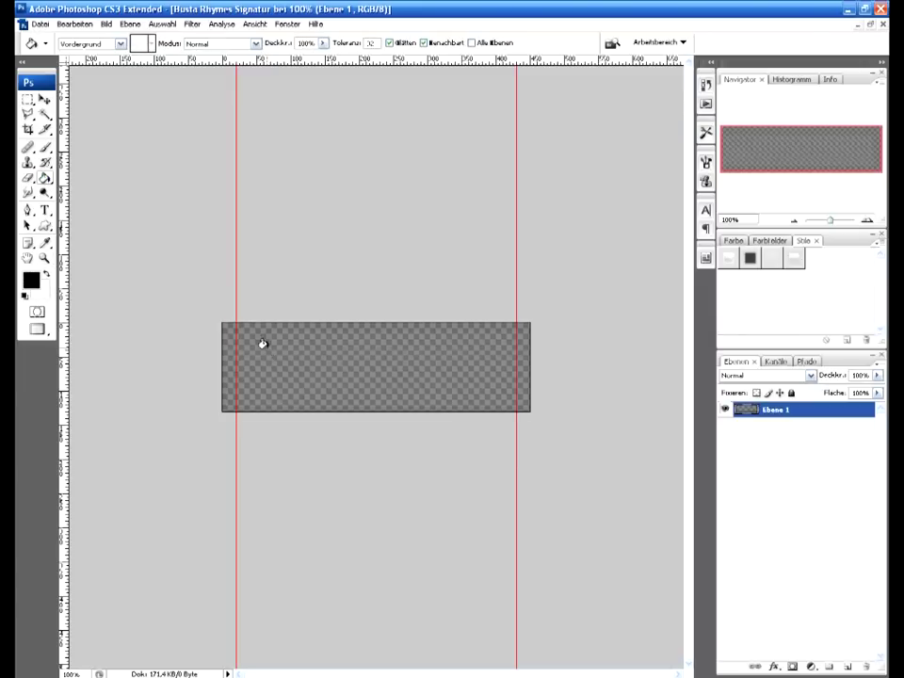
Step: On a new layer, fill the area between the guides with white at 300% zoom
click(847, 667)
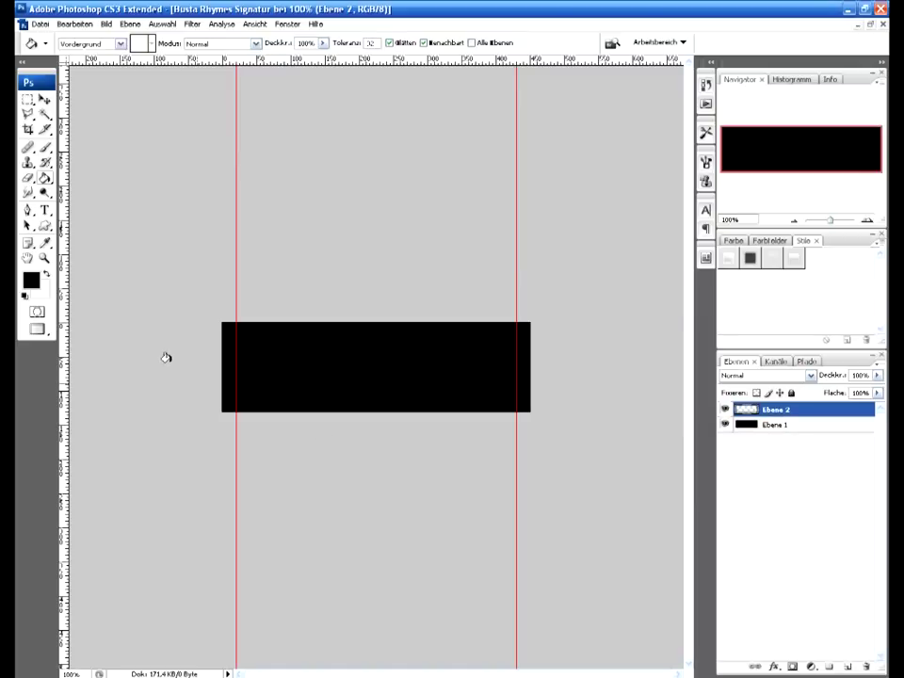
click(47, 271)
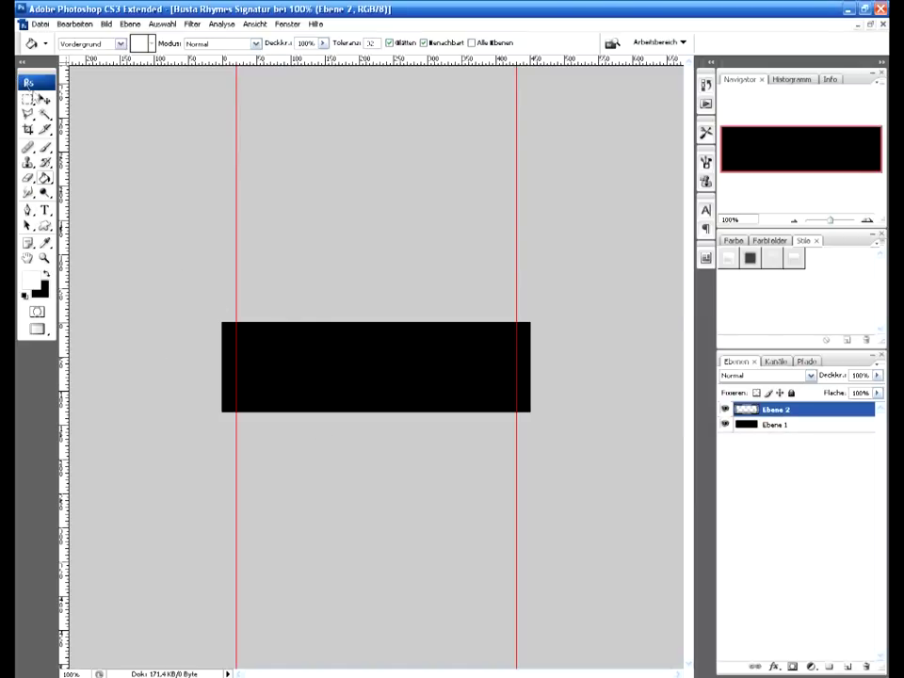
click(27, 98)
click(867, 219)
drag(804, 165, 767, 156)
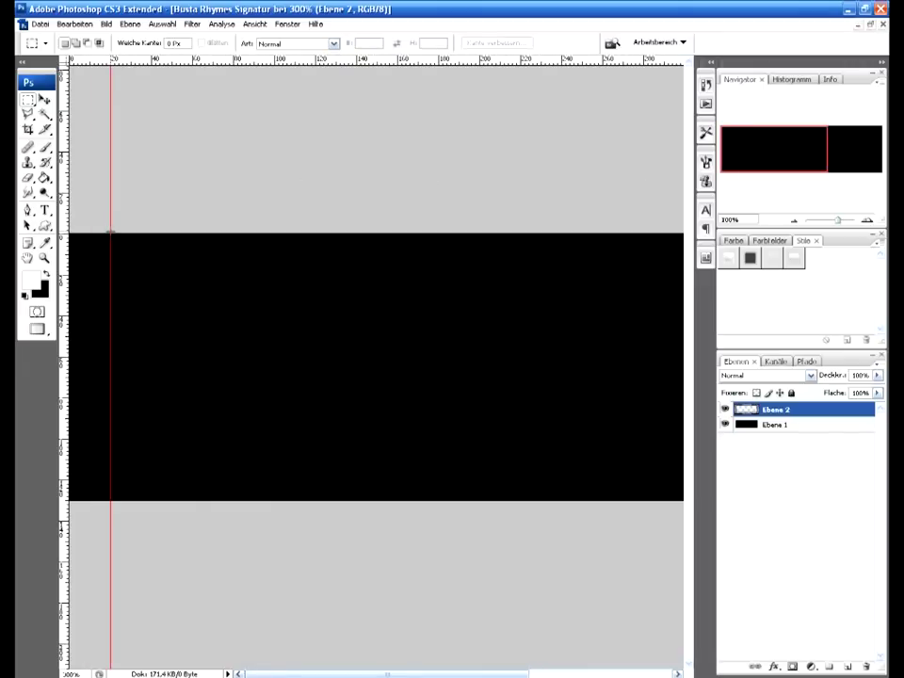
mouse_move(196, 286)
mouse_down()
mouse_move(651, 479)
mouse_move(629, 501)
mouse_move(636, 501)
mouse_up()
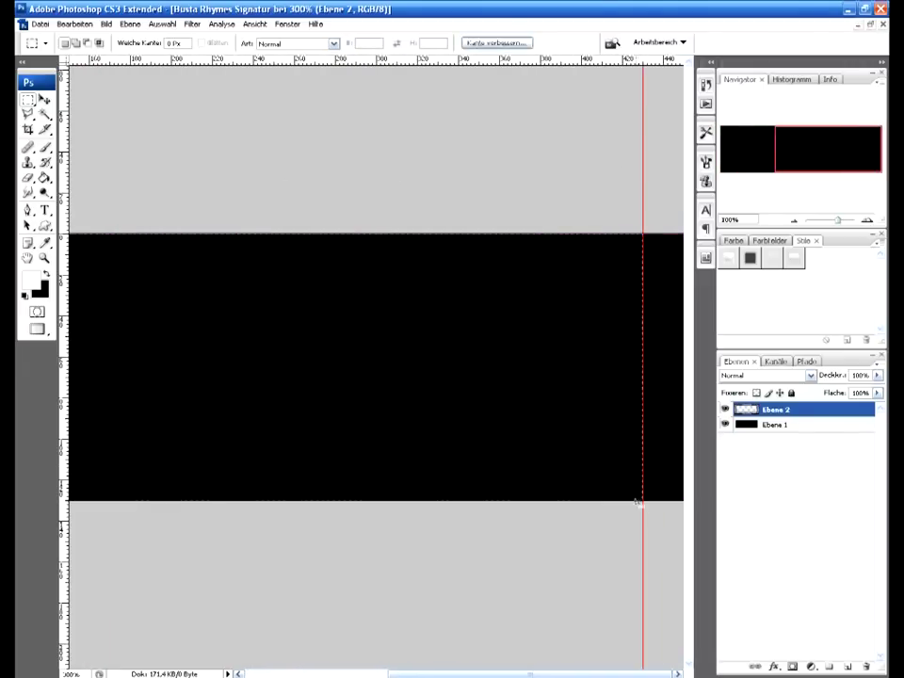
key(g)
click(156, 267)
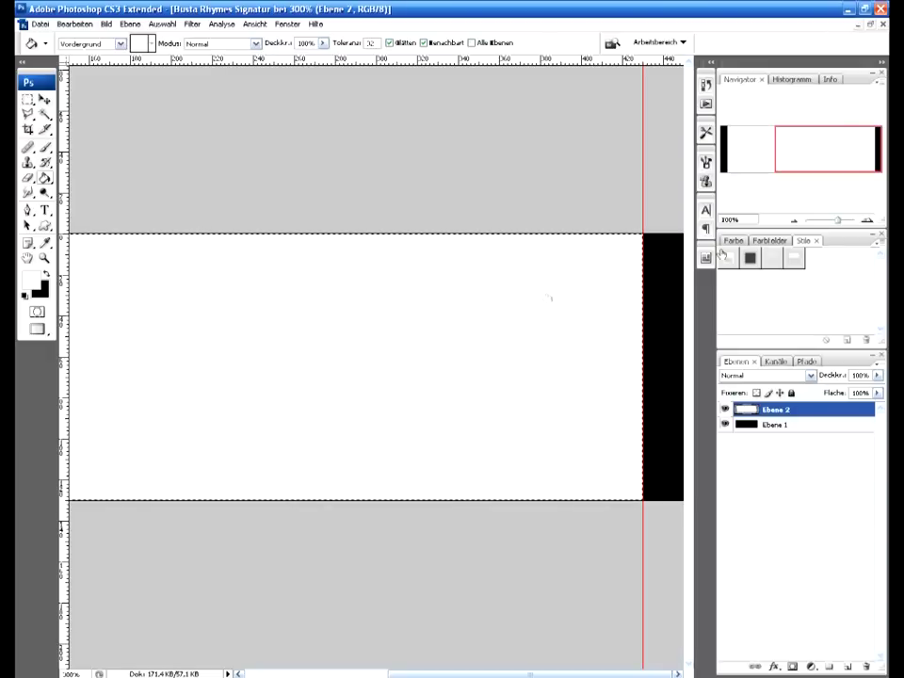
key(ctrl+alt+0)
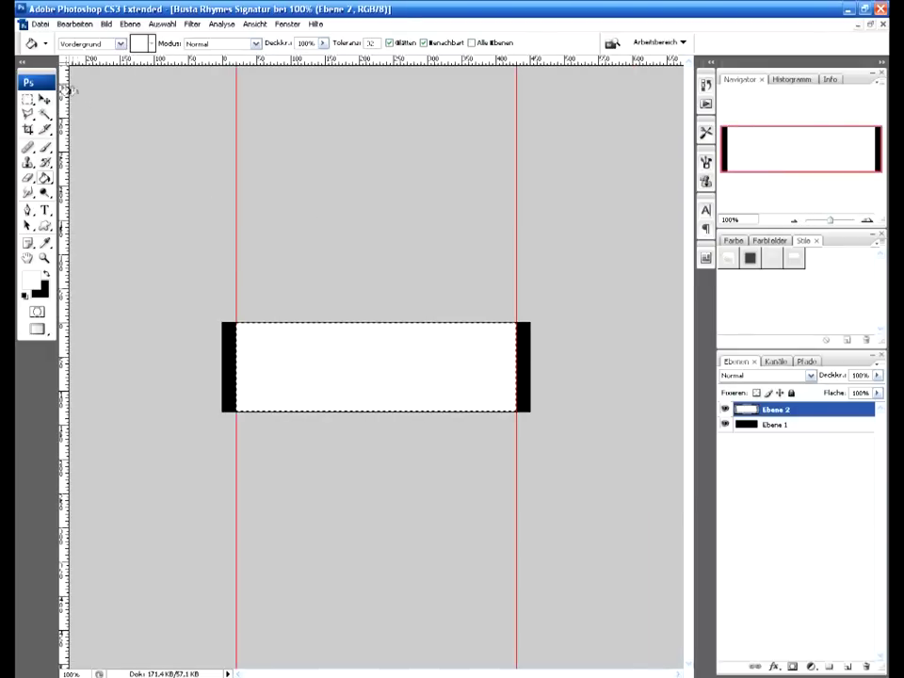
Step: Fit the banner in view and clear all guides
click(28, 99)
key(ctrl+d)
click(256, 24)
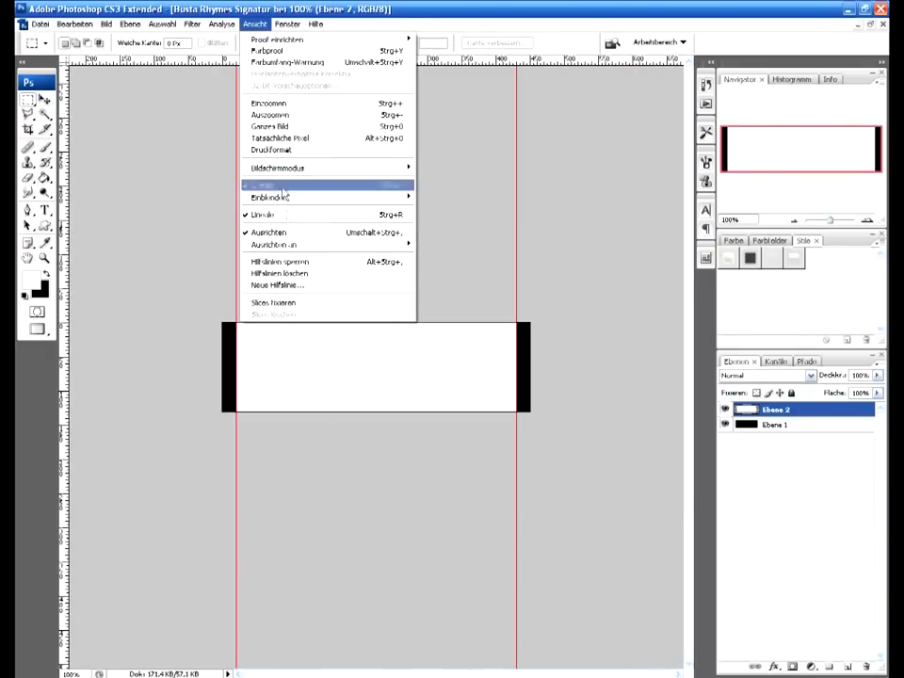
click(296, 271)
click(40, 24)
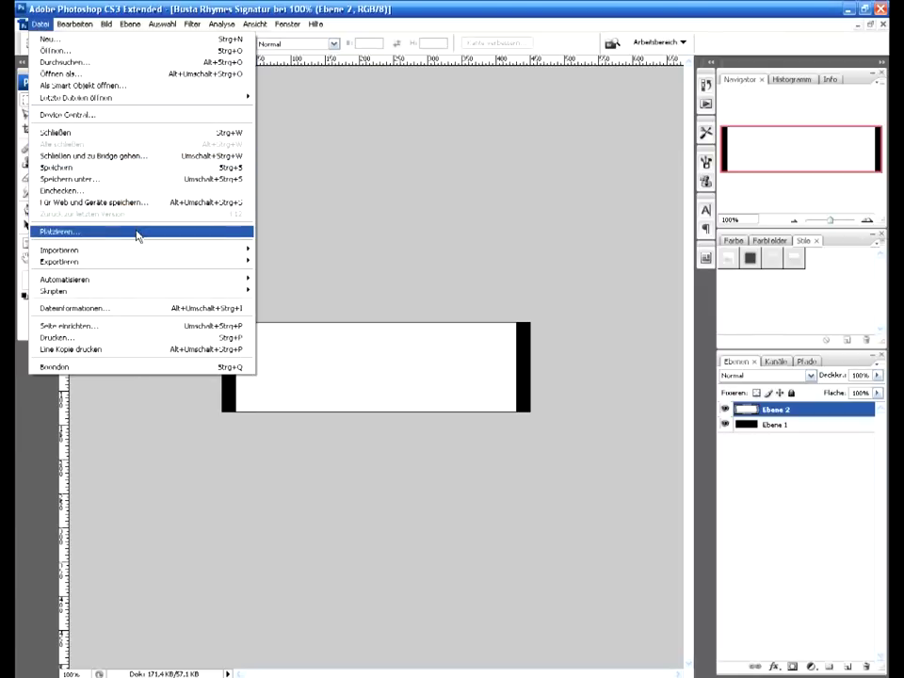
Step: Place Busta_Rhymes_2.jpg into the banner, browsing the folder in Thumbnails view
click(137, 231)
right_click(492, 265)
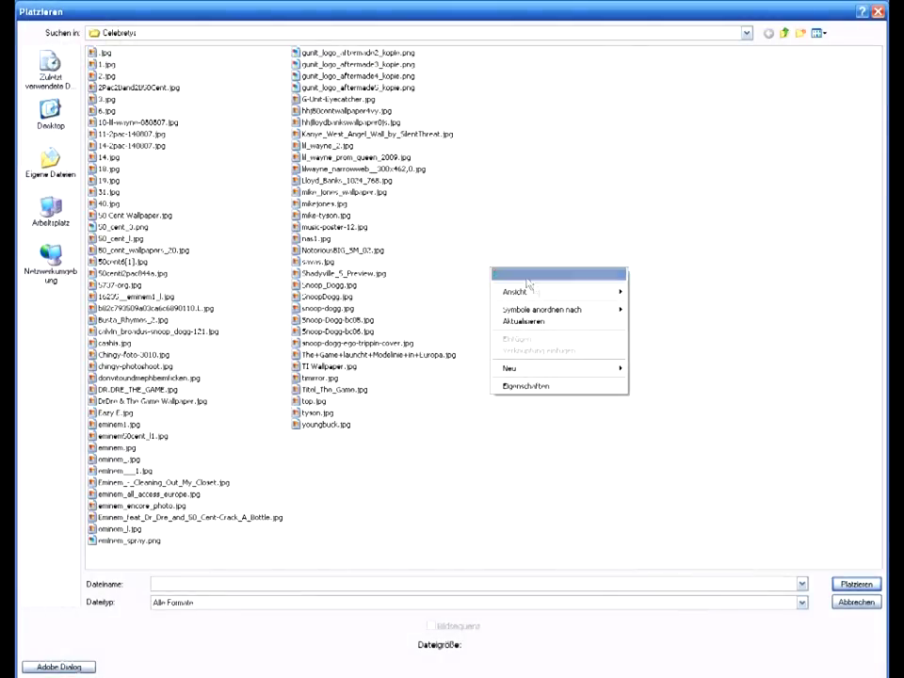
click(636, 295)
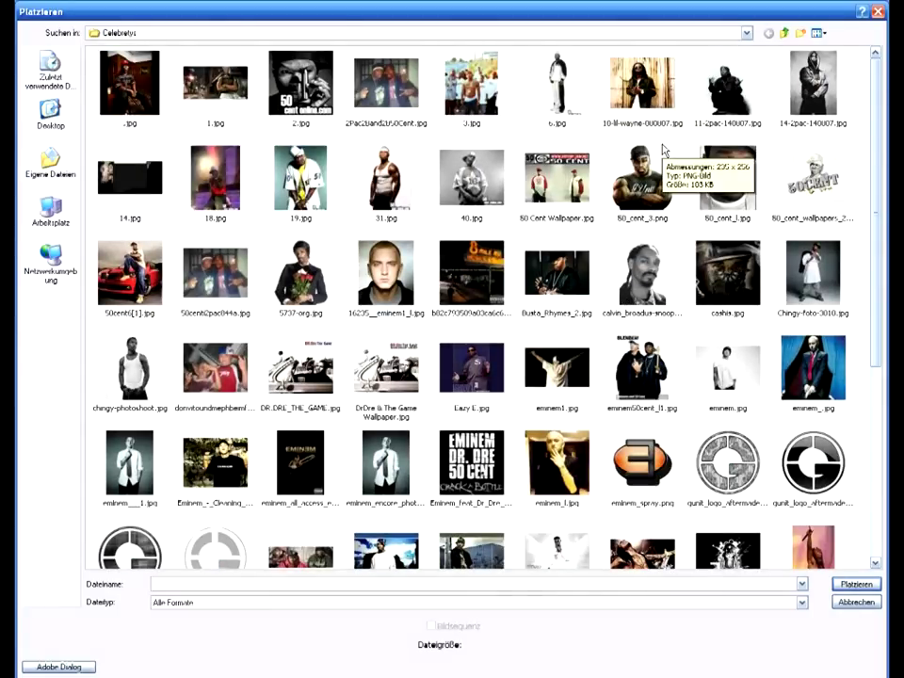
click(556, 273)
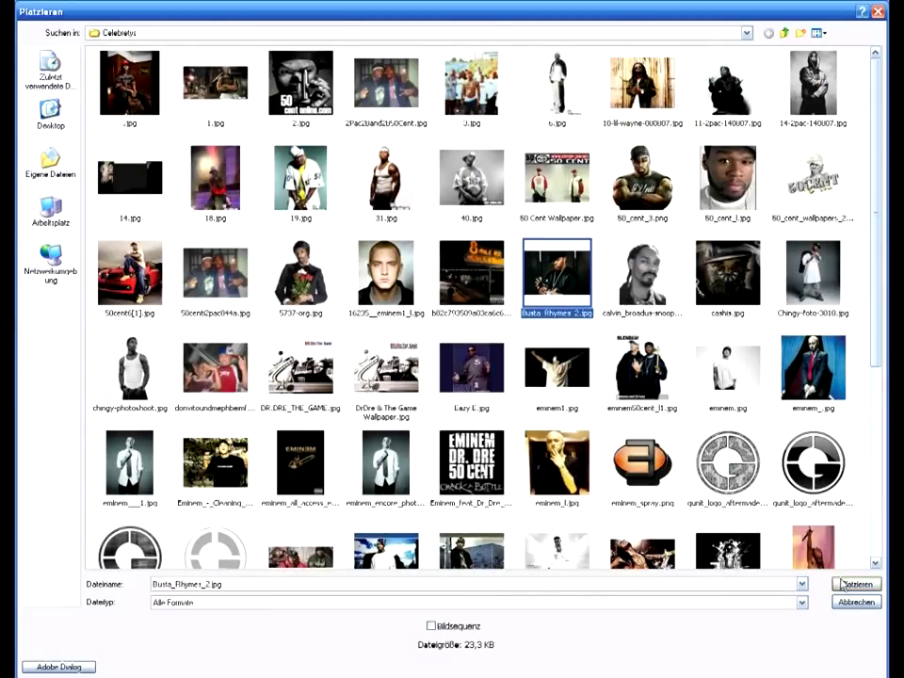
click(854, 584)
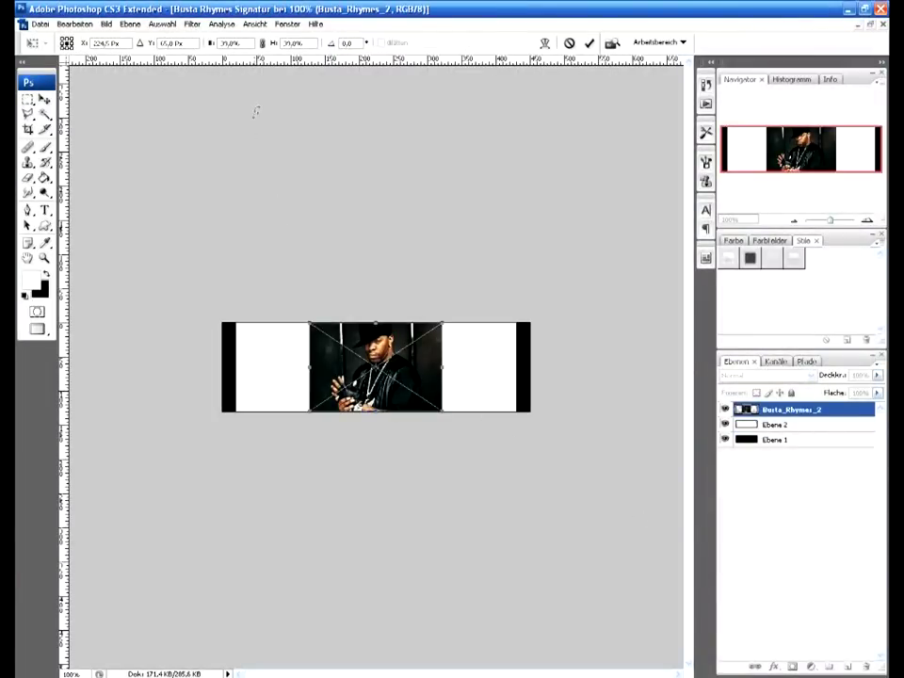
Step: Move the photo left, scale it up across the banner, nudge it up and commit
drag(373, 335, 302, 334)
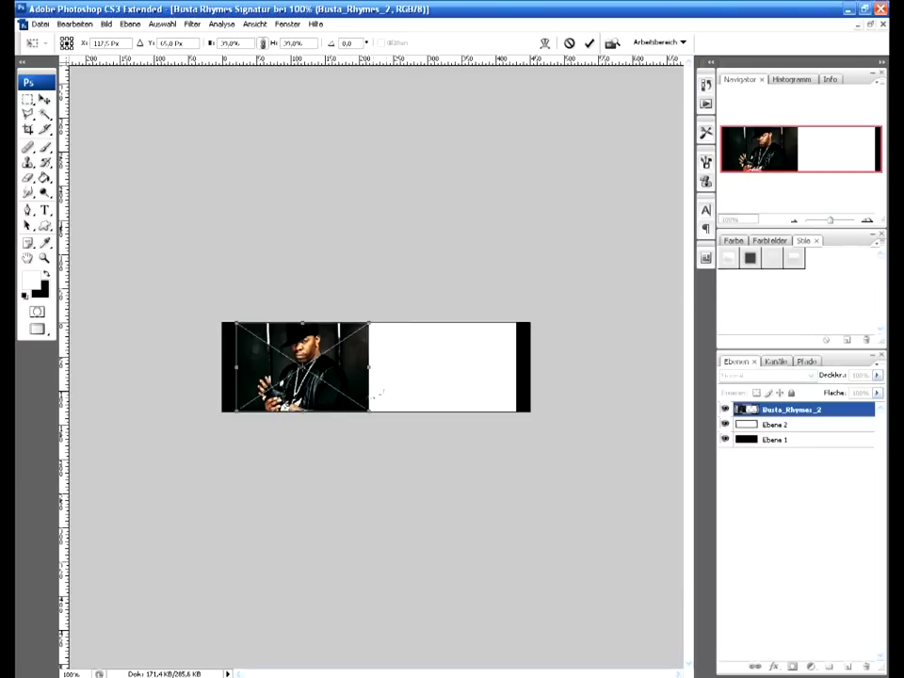
drag(373, 414, 524, 493)
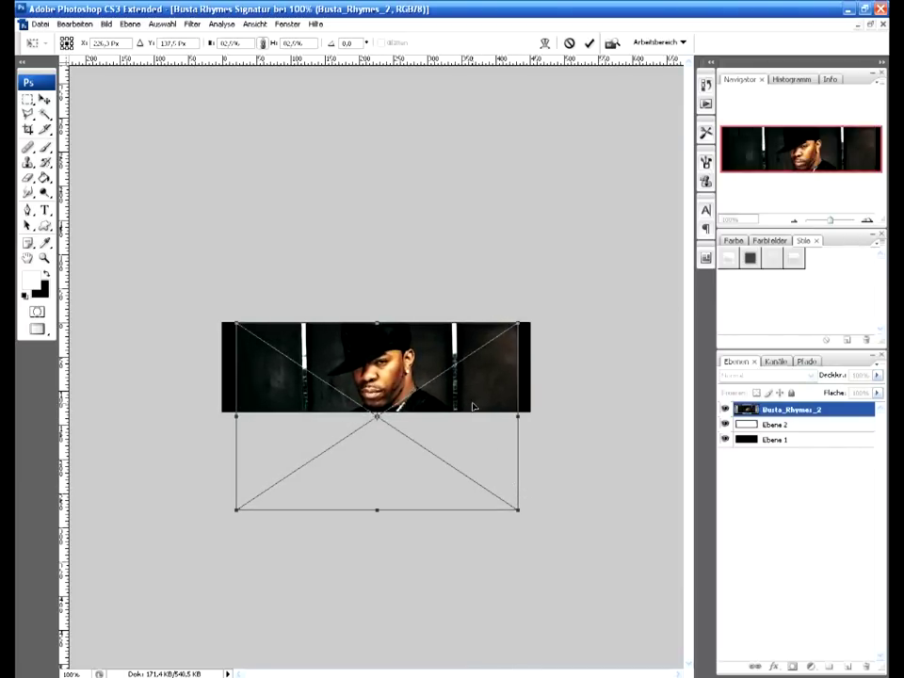
key(Up)
key(Up)
key(Up)
key(Up)
key(Up)
key(Up)
key(Up)
key(Up)
key(Up)
key(Up)
key(Up)
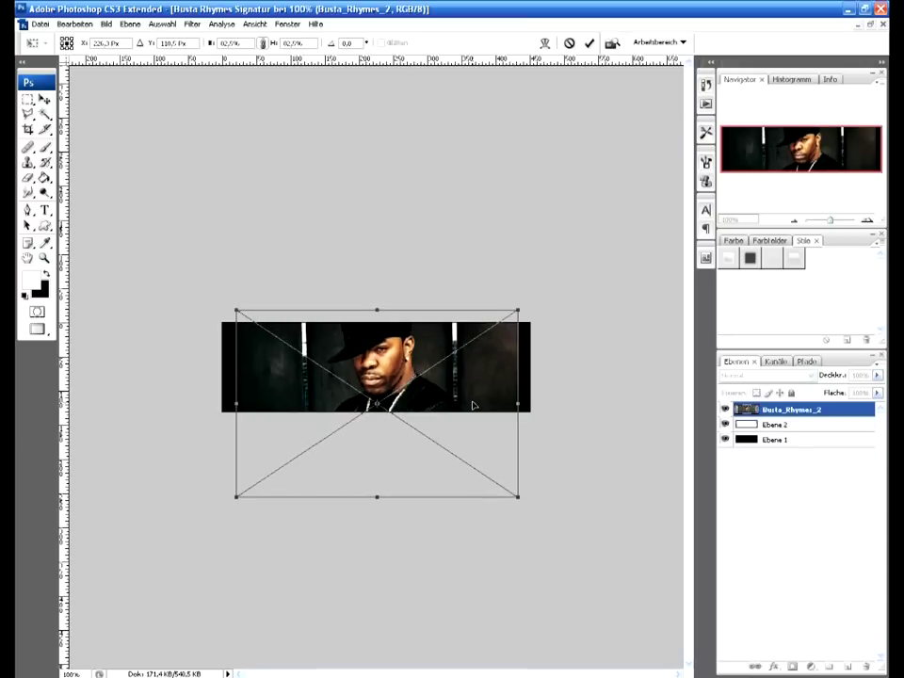
key(Return)
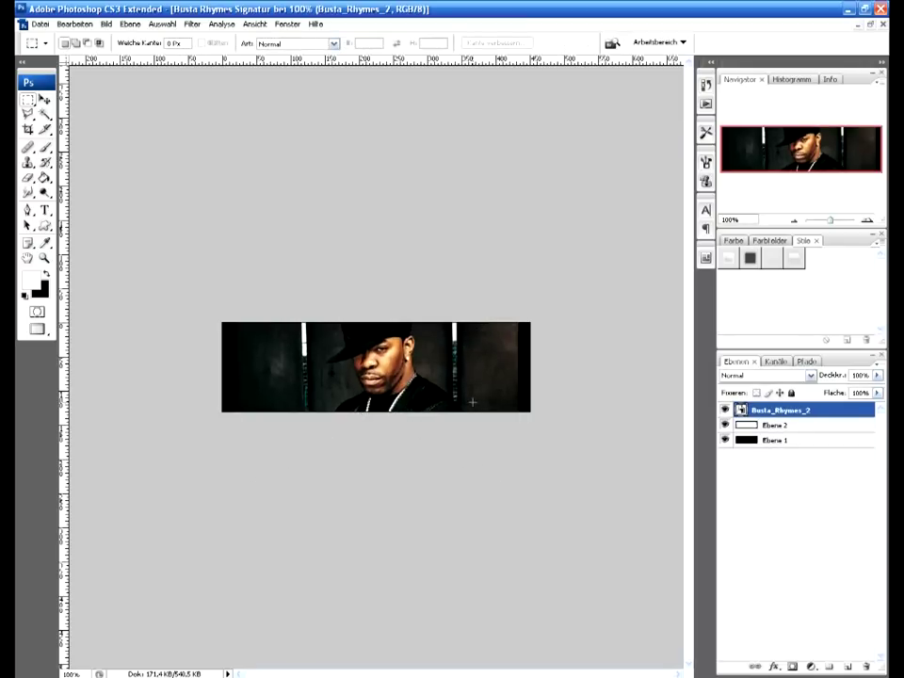
click(766, 430)
Step: Delete the white Ebene 2 layer, duplicate the photo, and hide Kopie 3 and Kopie 2
click(864, 667)
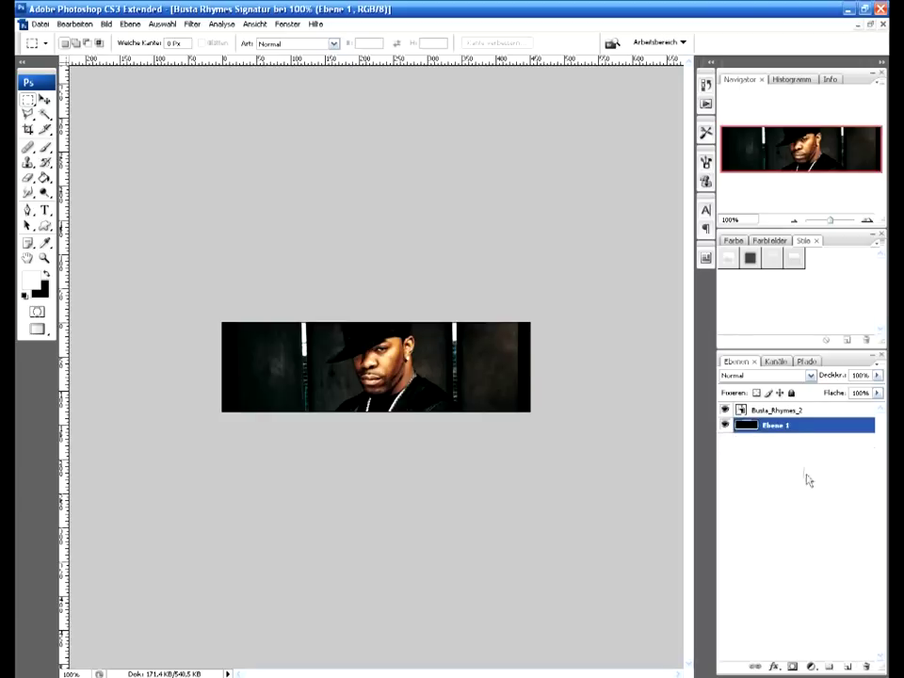
click(796, 412)
key(ctrl+j)
key(ctrl+j)
key(ctrl+j)
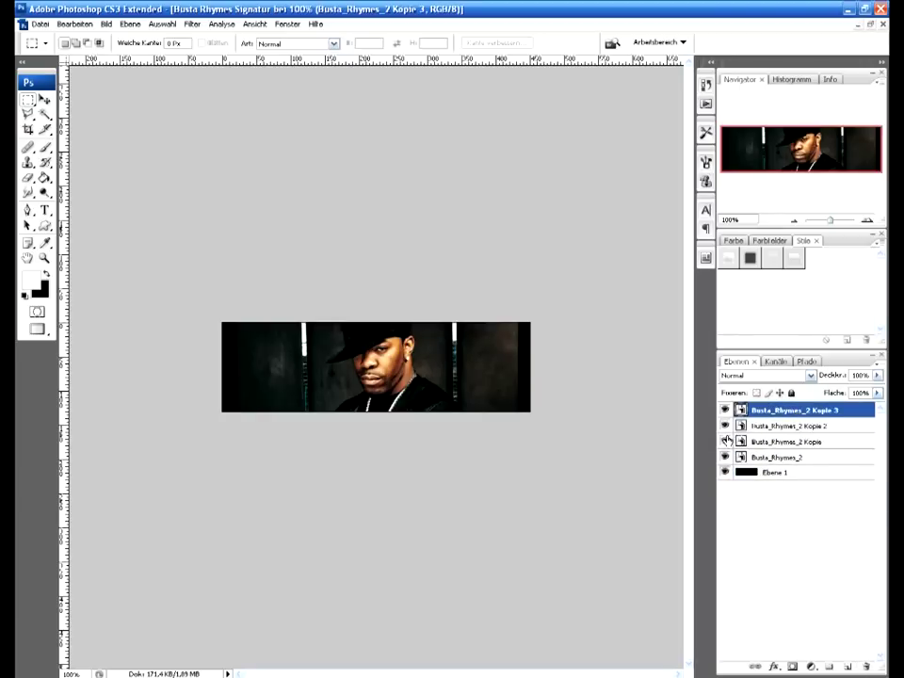
click(725, 409)
click(725, 426)
Step: Apply a 2.0-pixel Gaussian Blur to the original Busta_Rhymes_2 layer
click(752, 456)
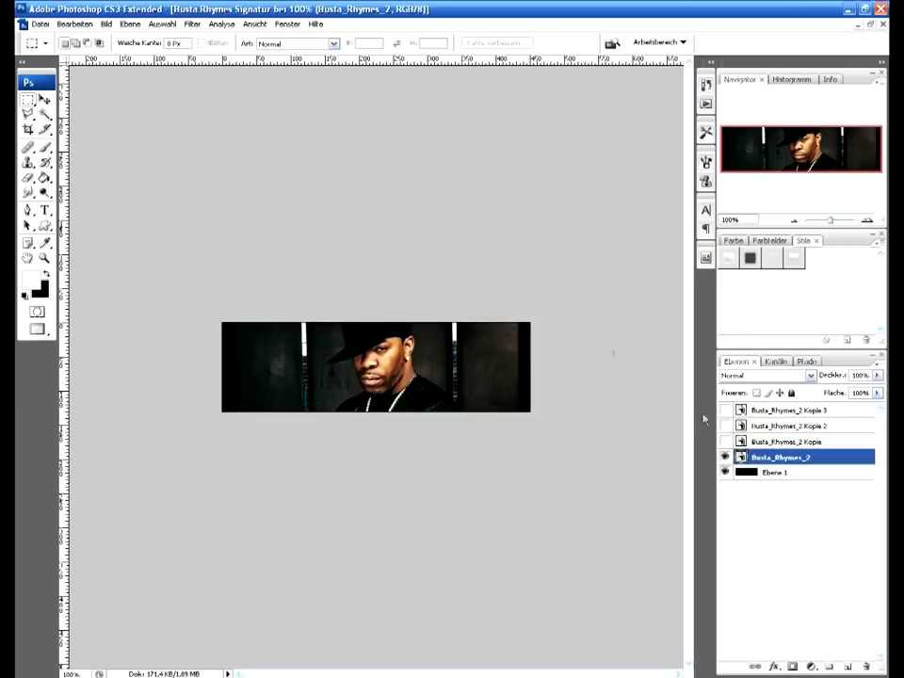
click(192, 24)
mouse_move(227, 255)
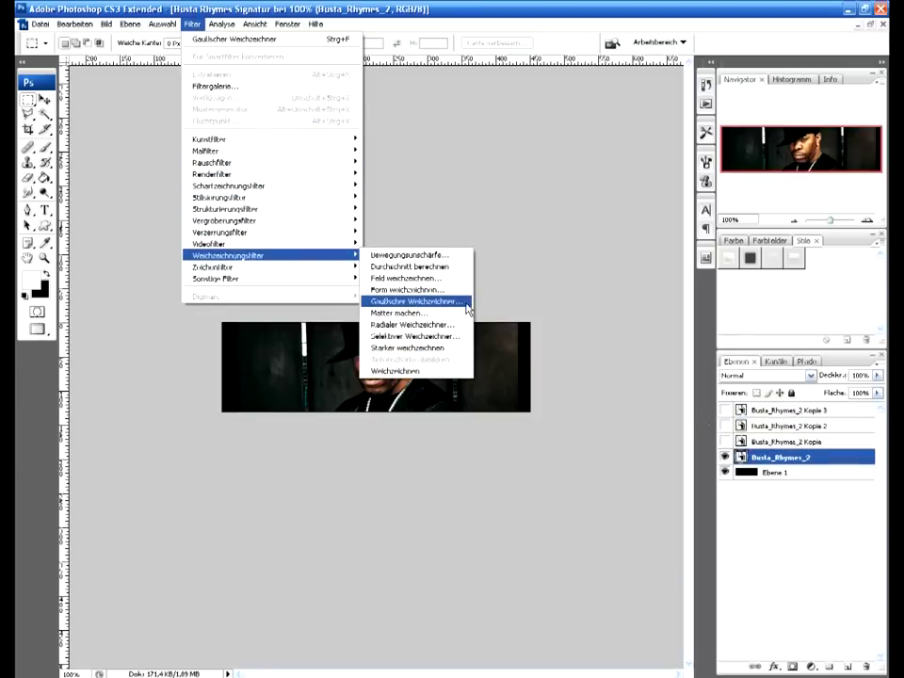
click(466, 301)
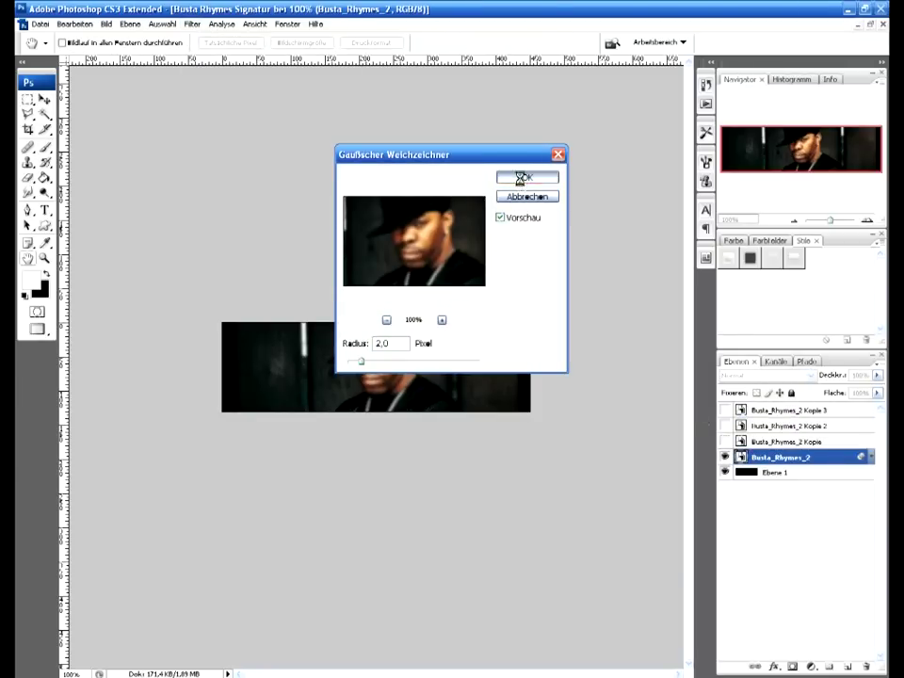
click(725, 442)
click(787, 442)
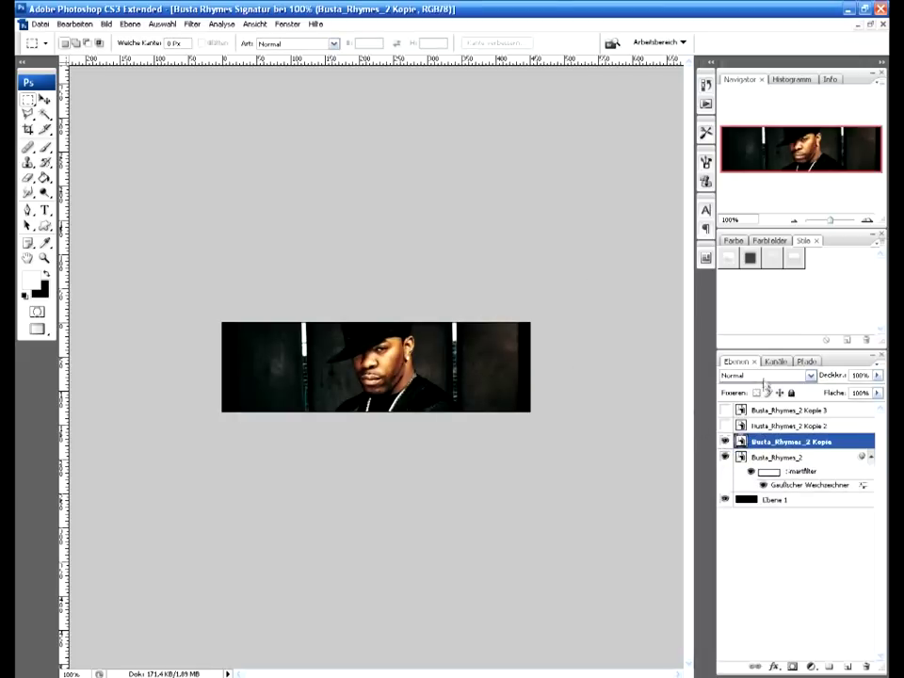
Step: Set the Kopie layer to Aufhellen, then show Kopie 2 and try Abdunkeln blending
click(765, 375)
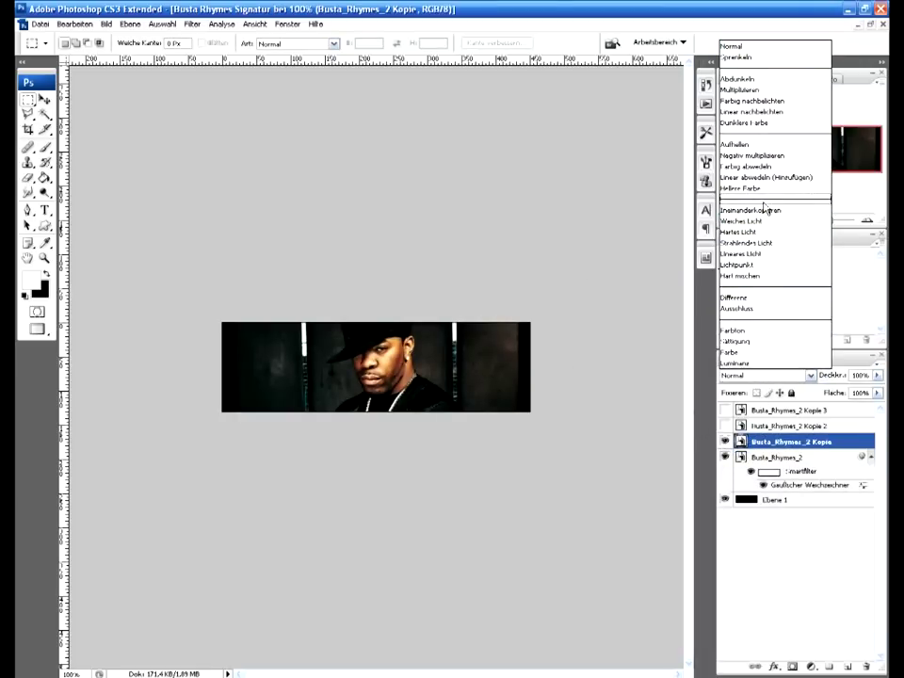
click(771, 145)
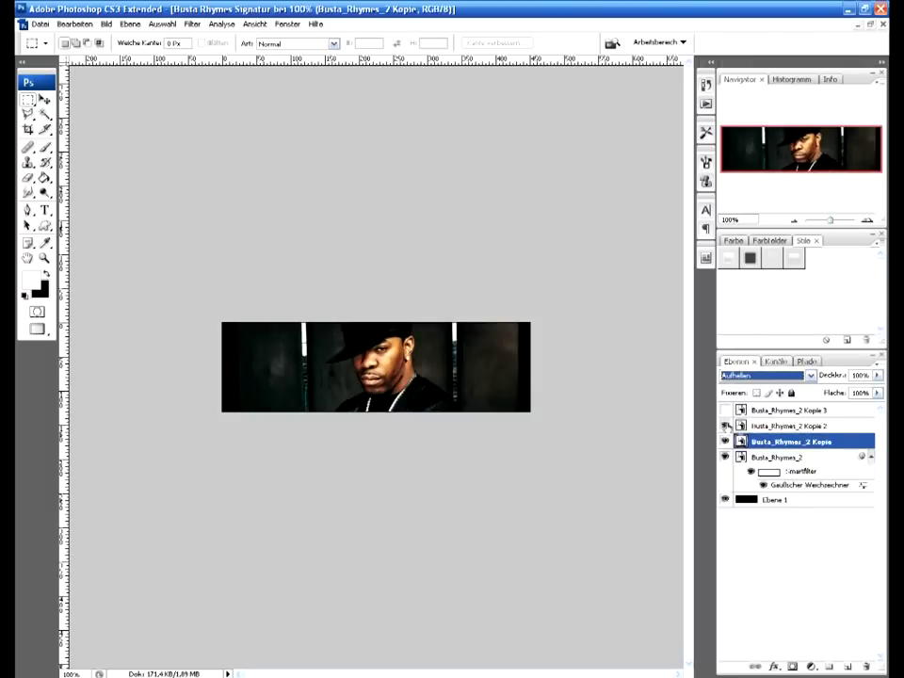
click(759, 427)
click(765, 375)
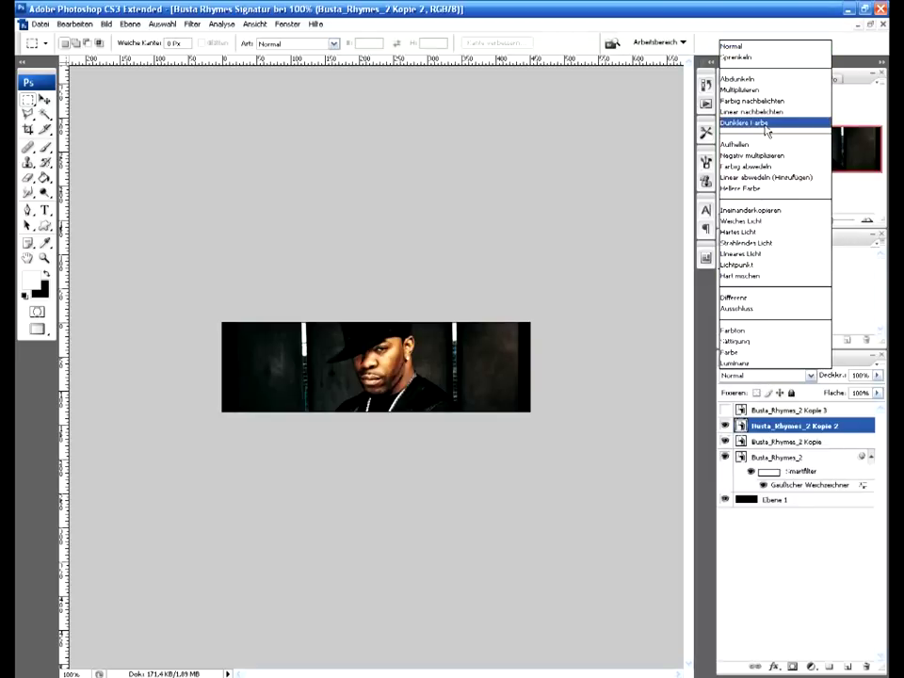
click(772, 79)
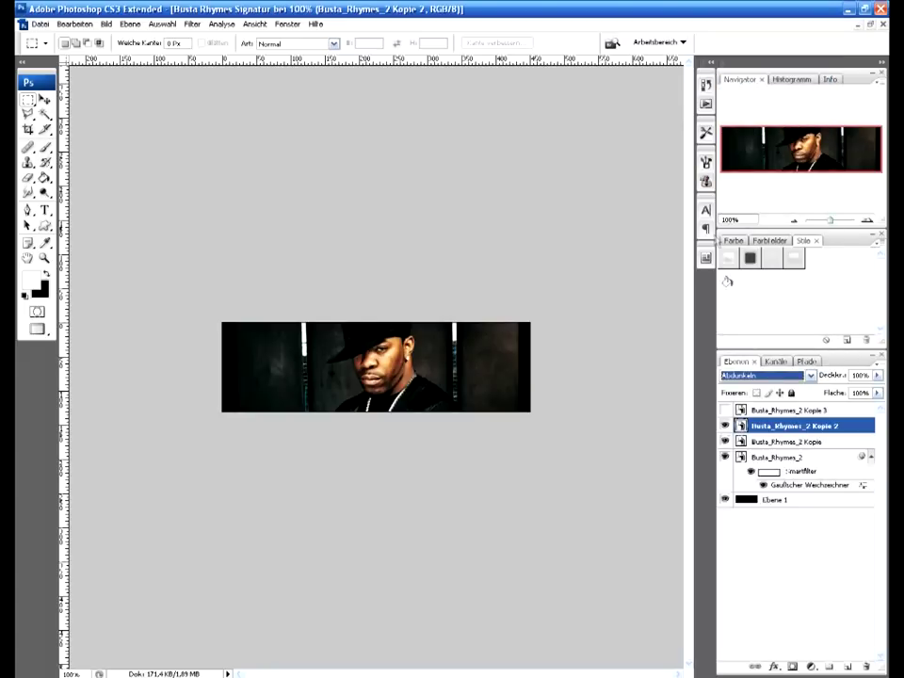
Step: Try Dunklere Farbe on Kopie 2, zoom to 200%, then return it to Normal
click(732, 425)
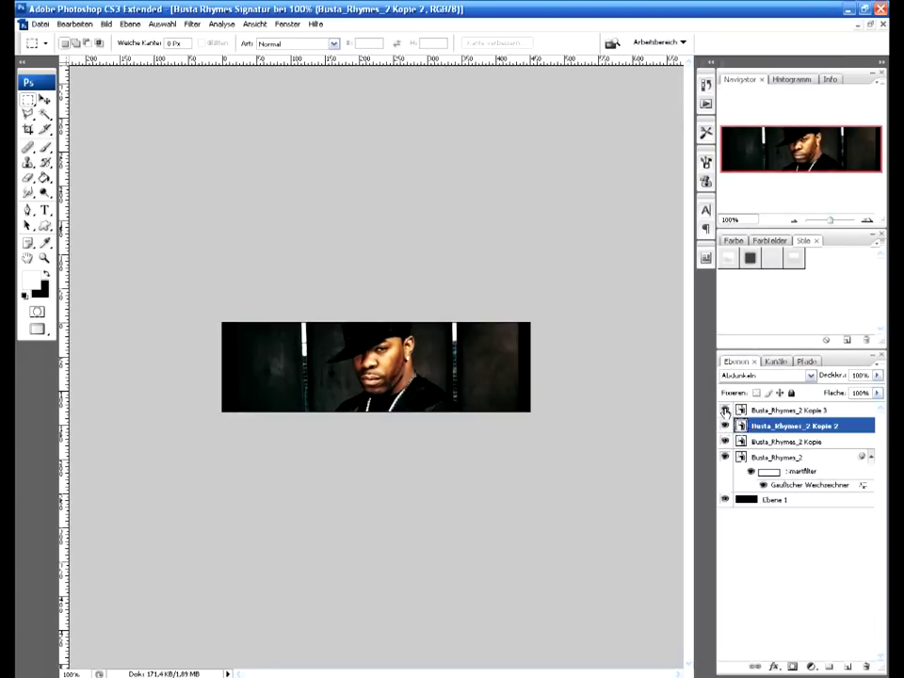
click(785, 376)
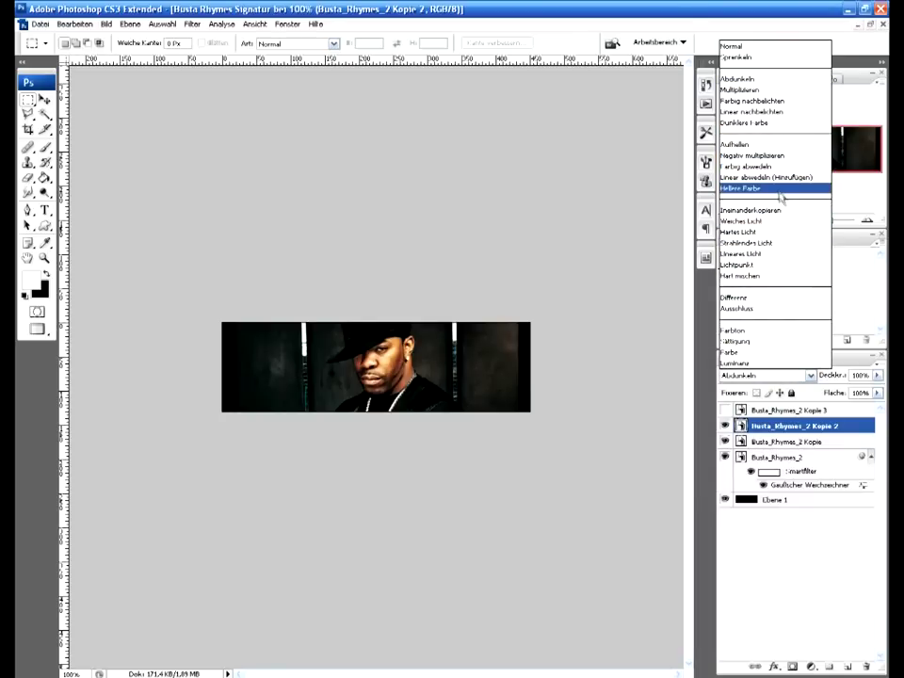
click(773, 123)
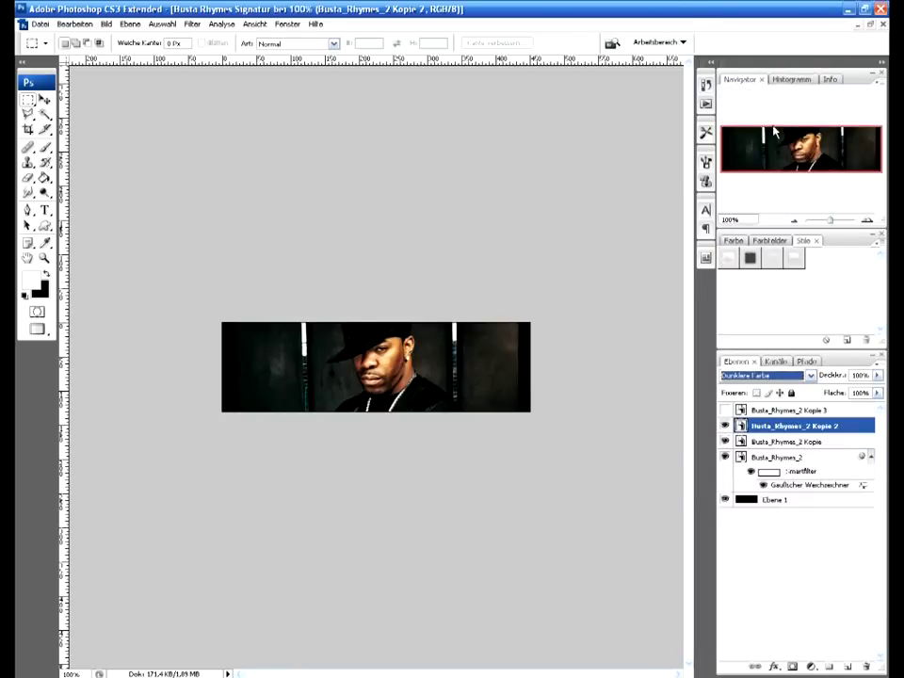
click(868, 220)
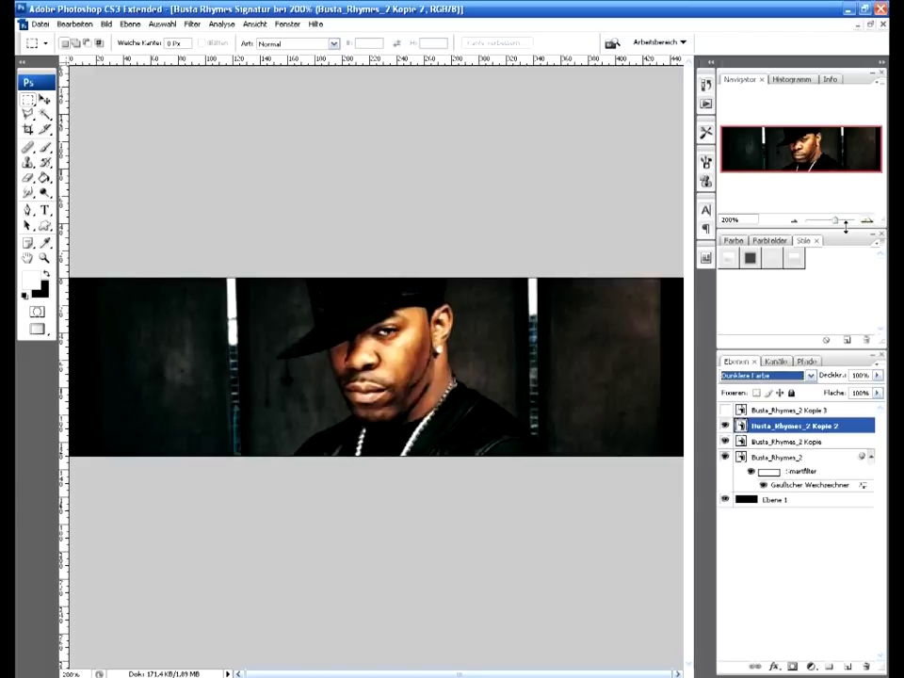
click(764, 375)
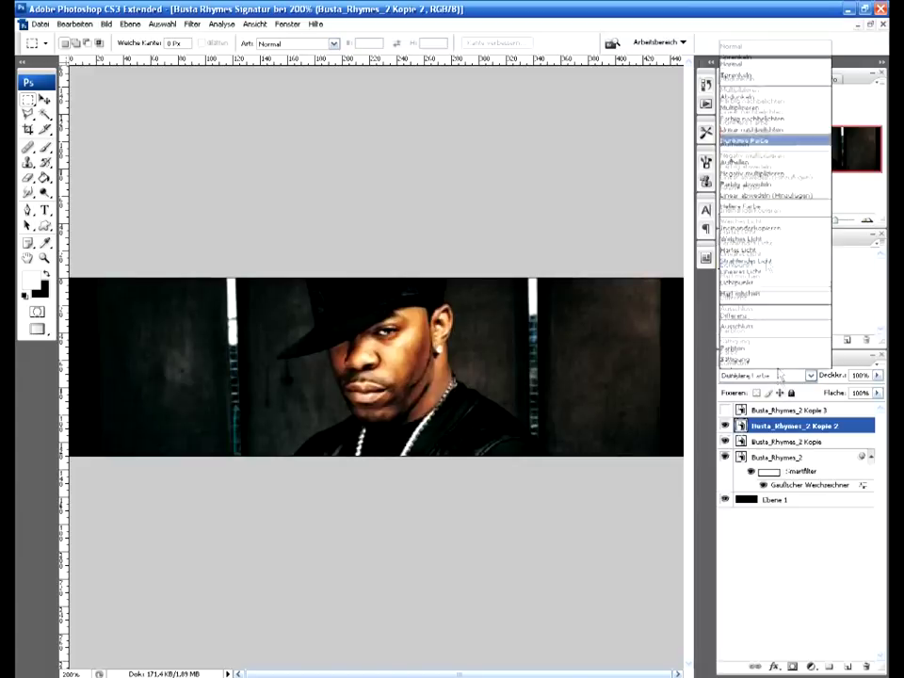
click(767, 49)
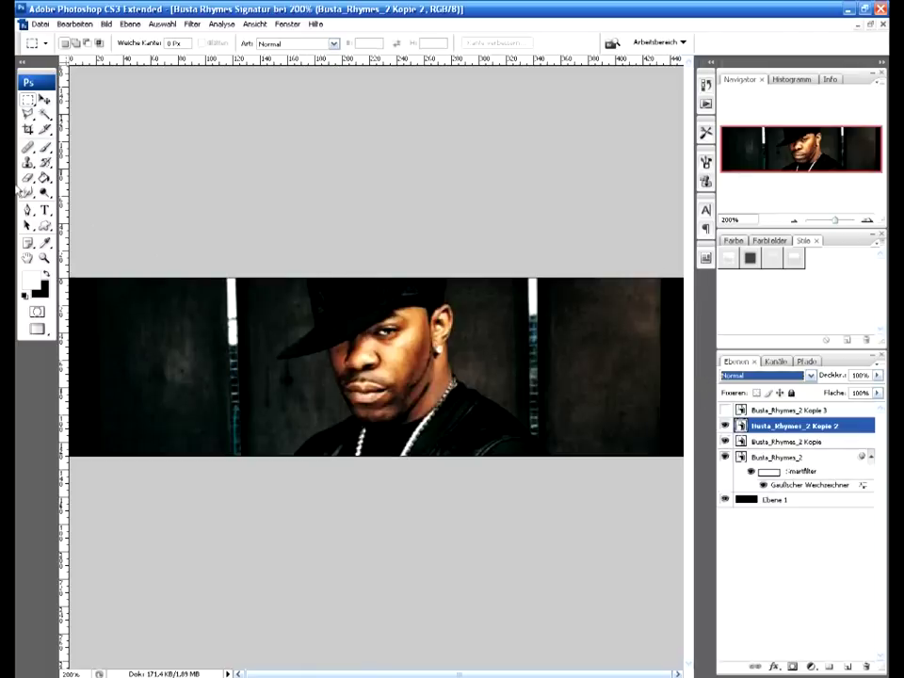
click(27, 178)
click(400, 344)
Step: Erase down the right and left light bars to the bottom edge, then zoom to 100%
click(404, 277)
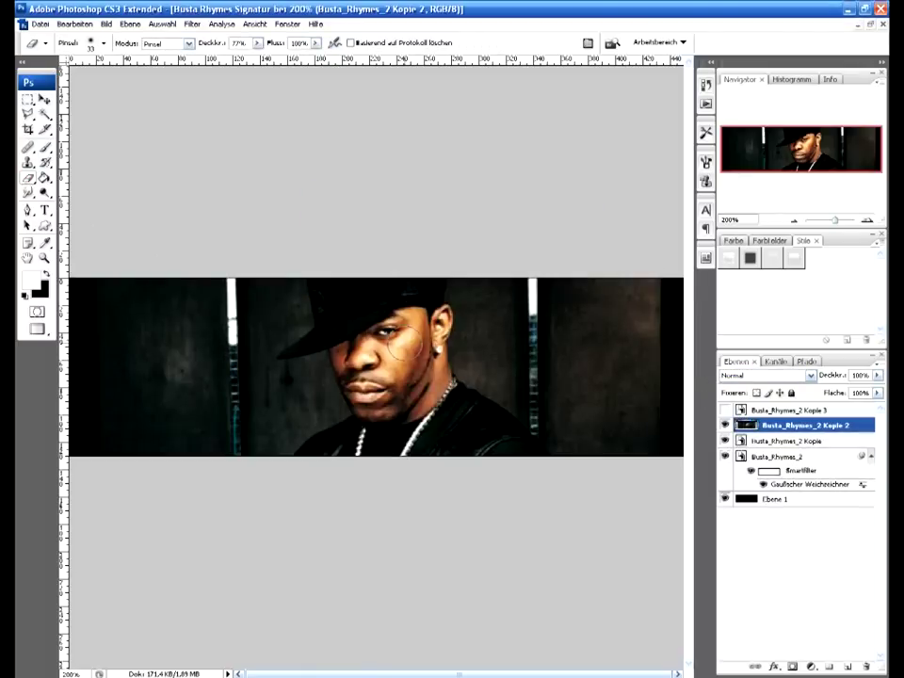
drag(531, 282, 533, 411)
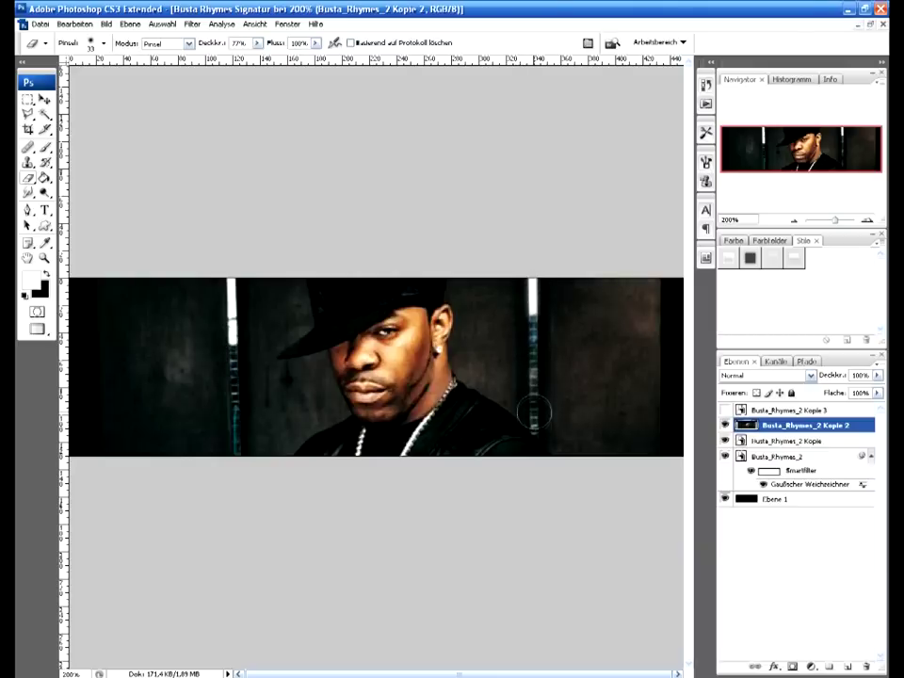
drag(231, 279, 231, 432)
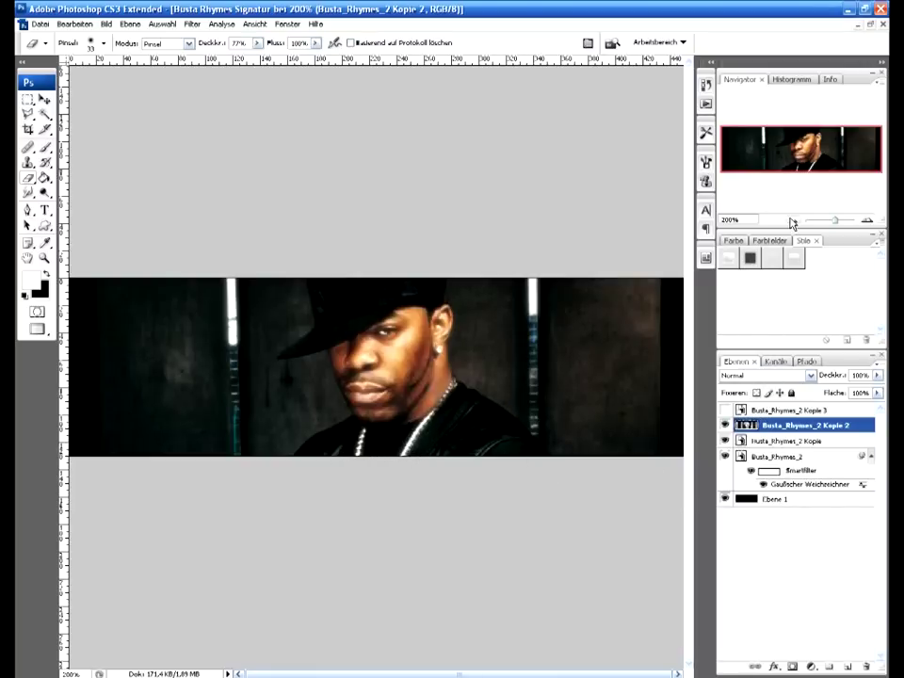
click(793, 220)
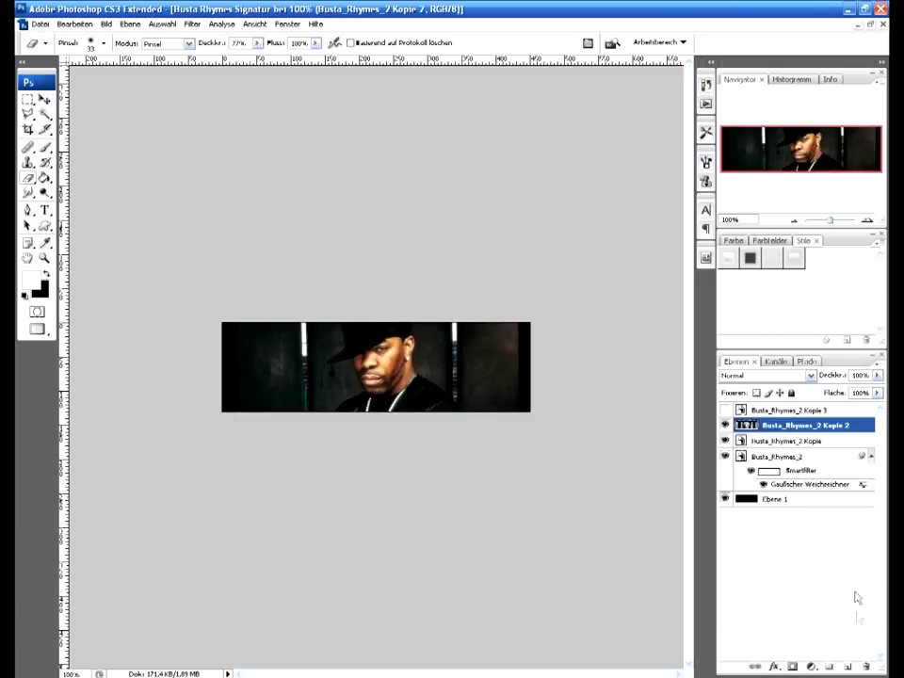
Step: On a new layer, add BUSTA and RHYMES as two text lines at the banner's right
click(848, 667)
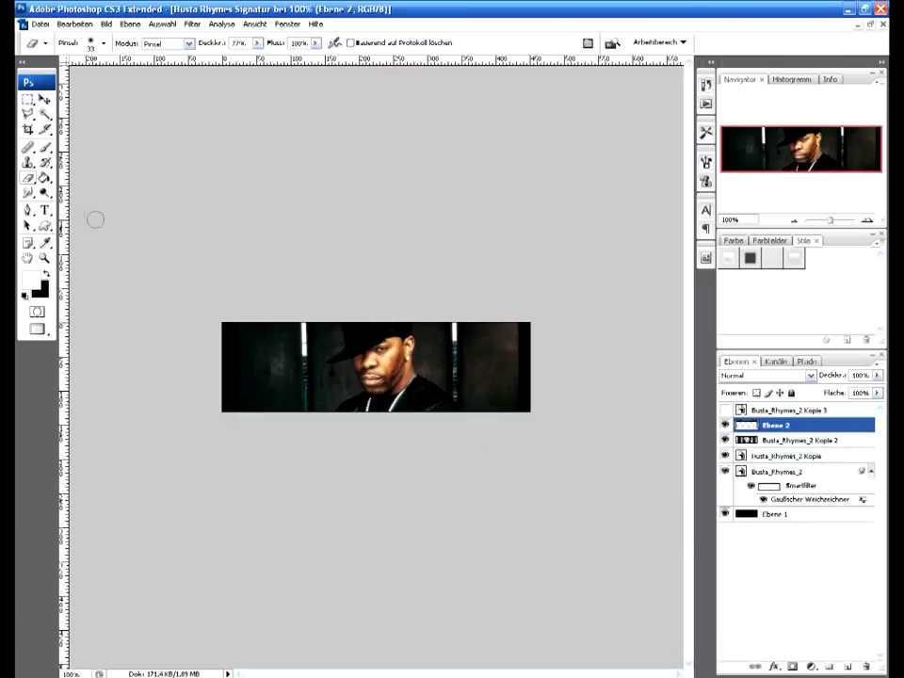
key(t)
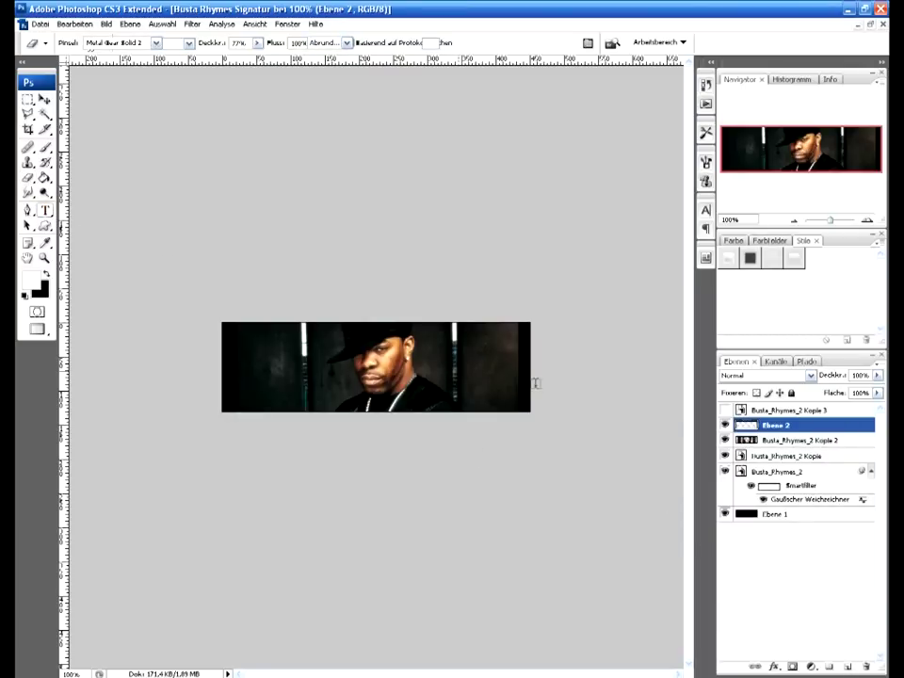
click(478, 348)
text(USTA)
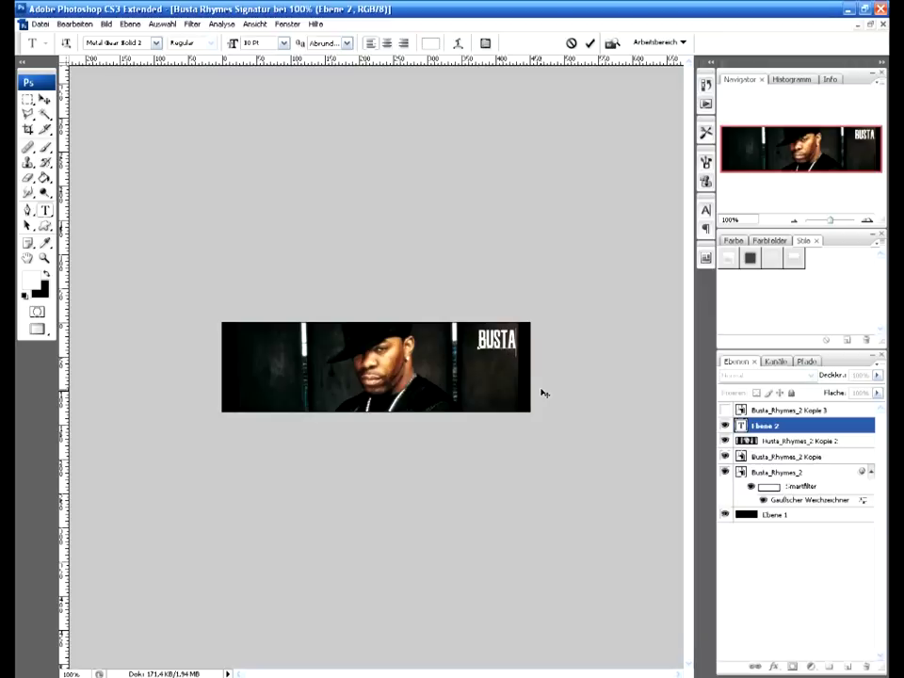
click(807, 428)
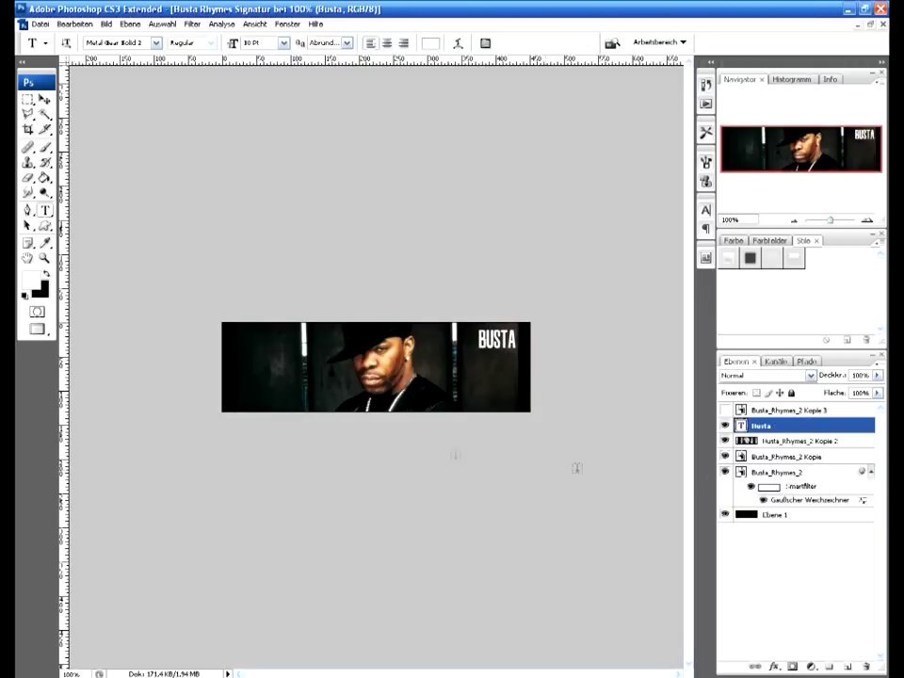
click(436, 397)
text(RHYMES)
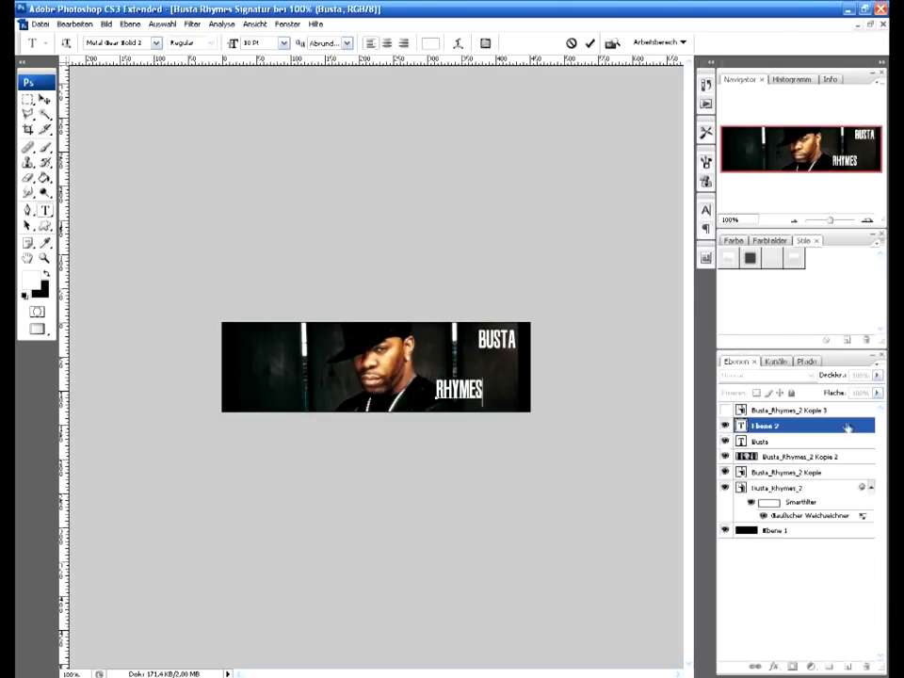
click(826, 430)
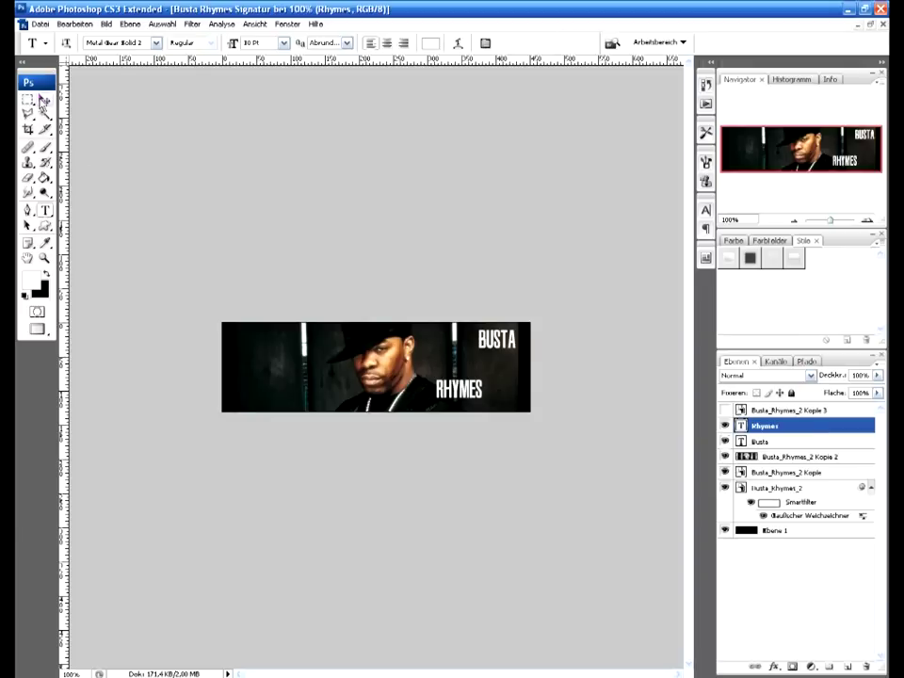
Step: Align RHYMES directly beneath BUSTA and shift both words slightly left
key(v)
drag(415, 479, 452, 438)
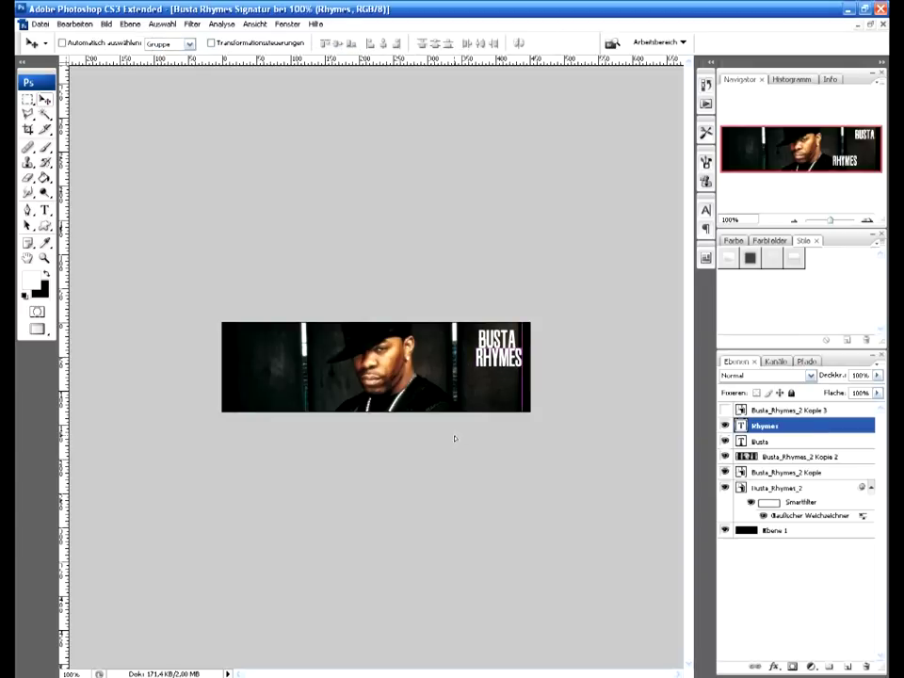
shift+click(780, 441)
drag(520, 421, 514, 421)
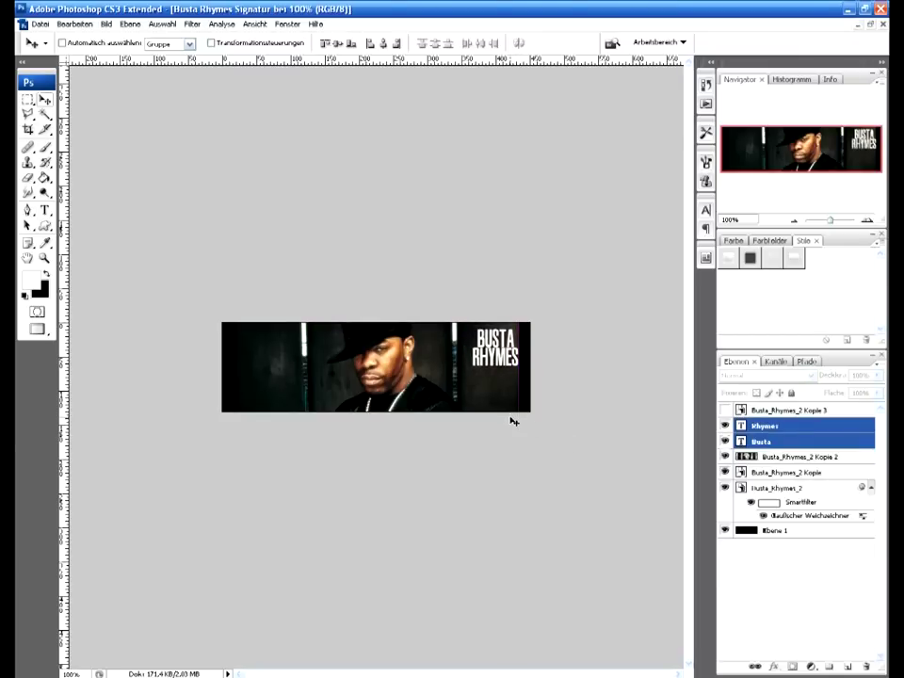
key(Left)
key(Left)
key(Left)
key(Left)
key(Left)
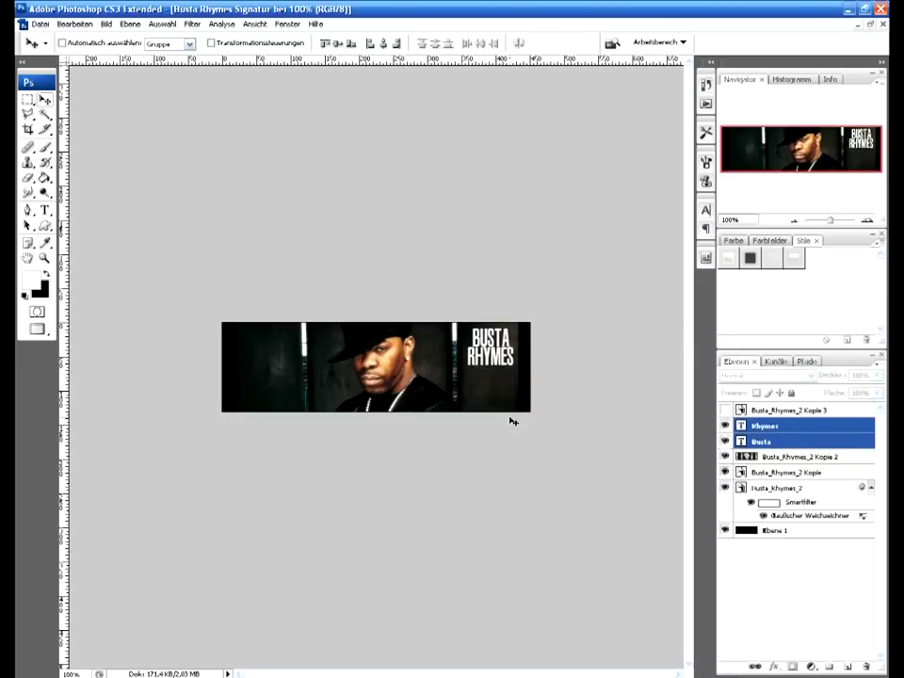
Step: Merge both text layers via Ebene > Auf eine Ebene reduzieren and open the Rhymes Ebenenstil
click(130, 23)
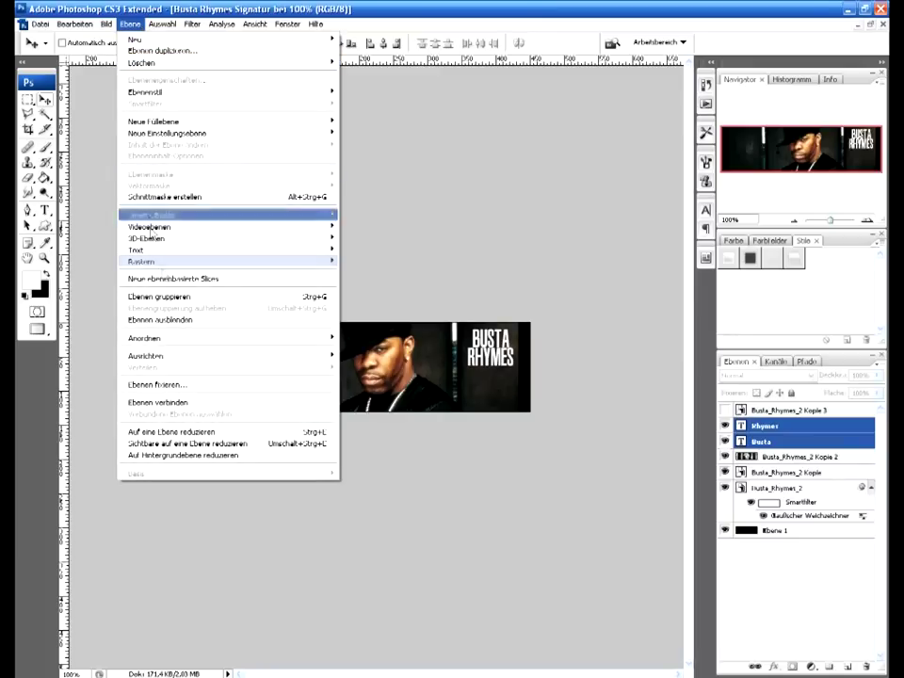
click(258, 433)
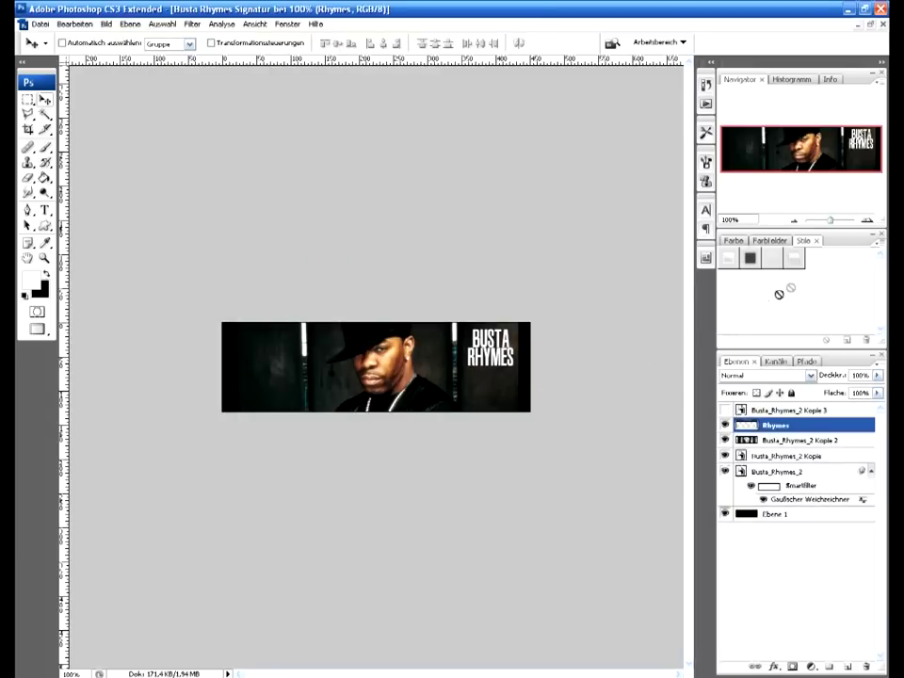
double_click(834, 430)
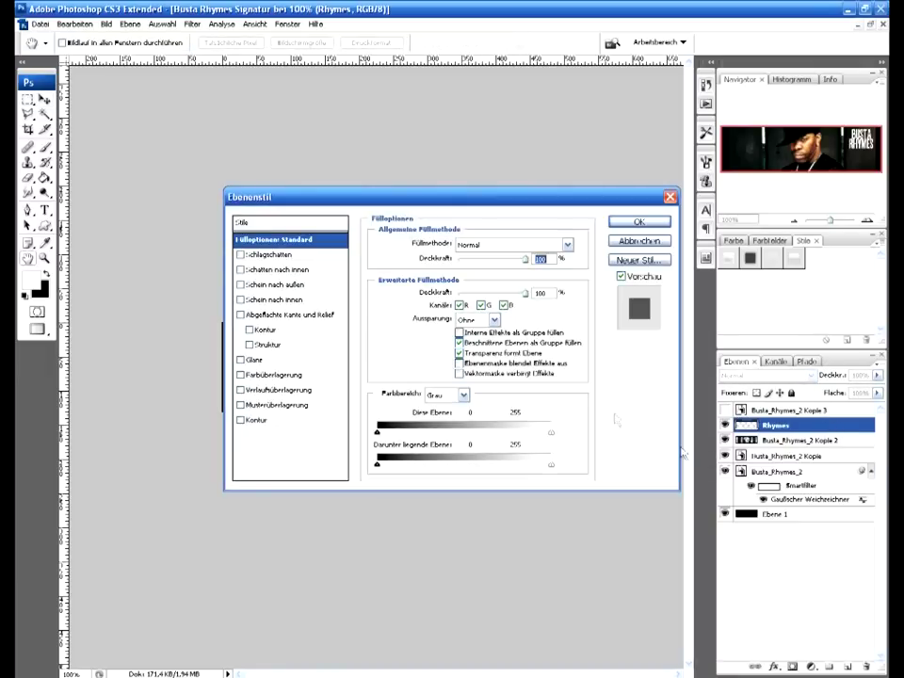
Step: Add a Schlagschatten to the BUSTA RHYMES text with Überfüllen 20 and Abstand 5 px
mouse_move(332, 198)
mouse_down()
mouse_move(511, 357)
mouse_move(573, 440)
mouse_up()
click(484, 461)
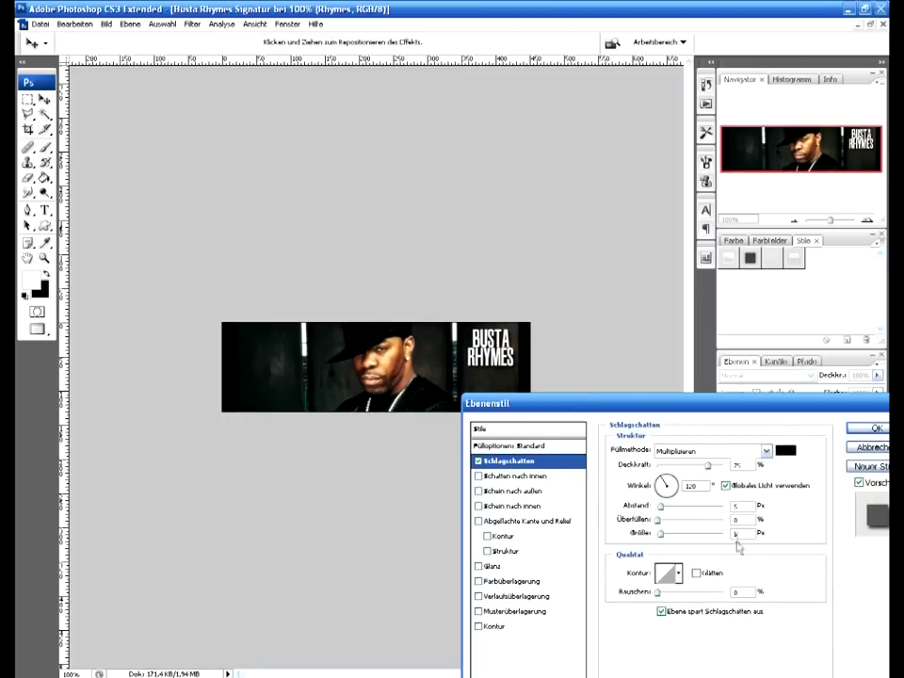
text(20)
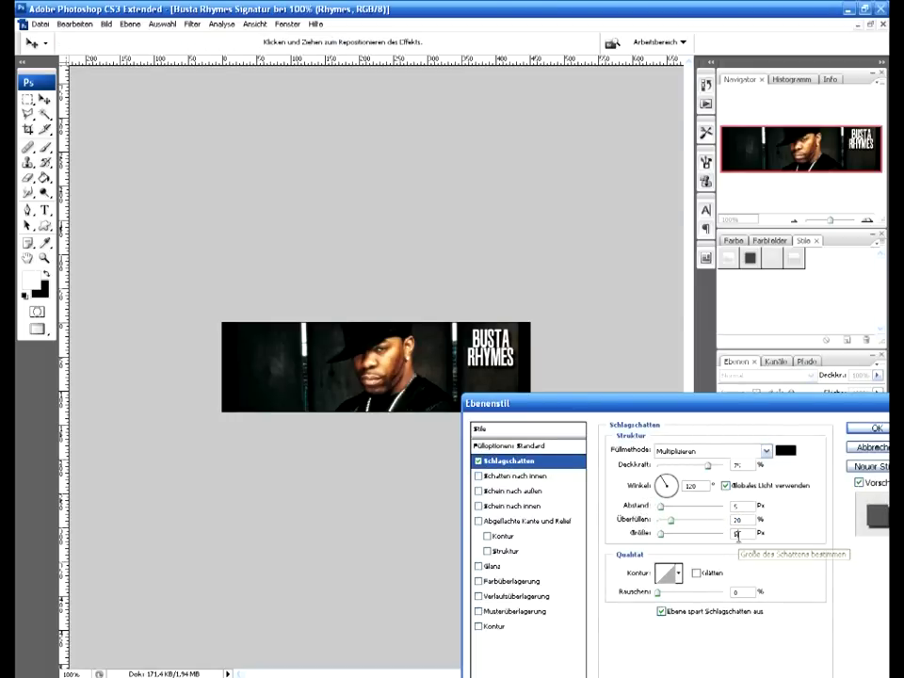
drag(384, 276, 386, 279)
drag(513, 369, 512, 370)
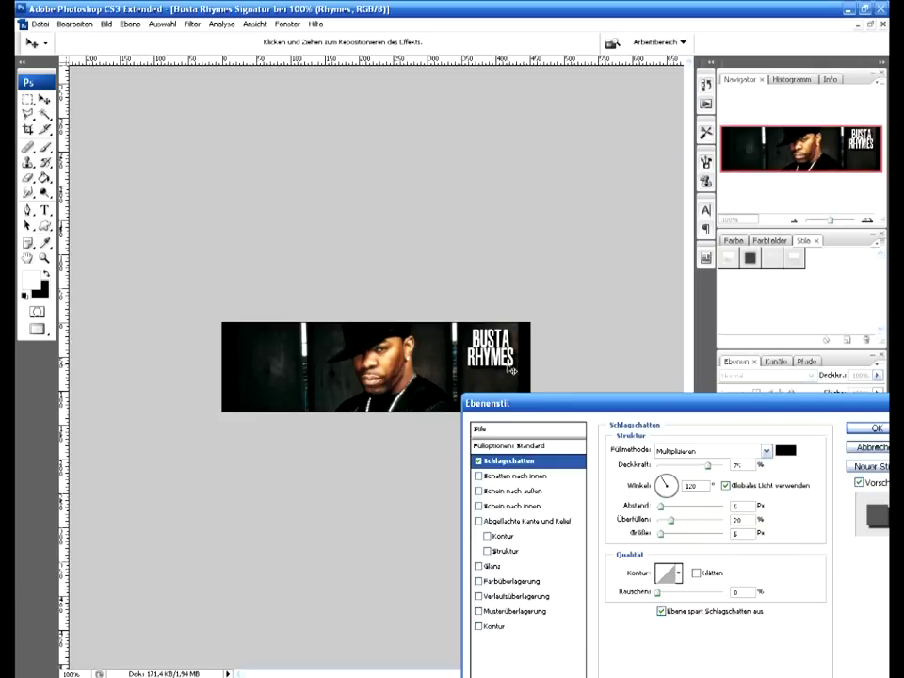
click(862, 427)
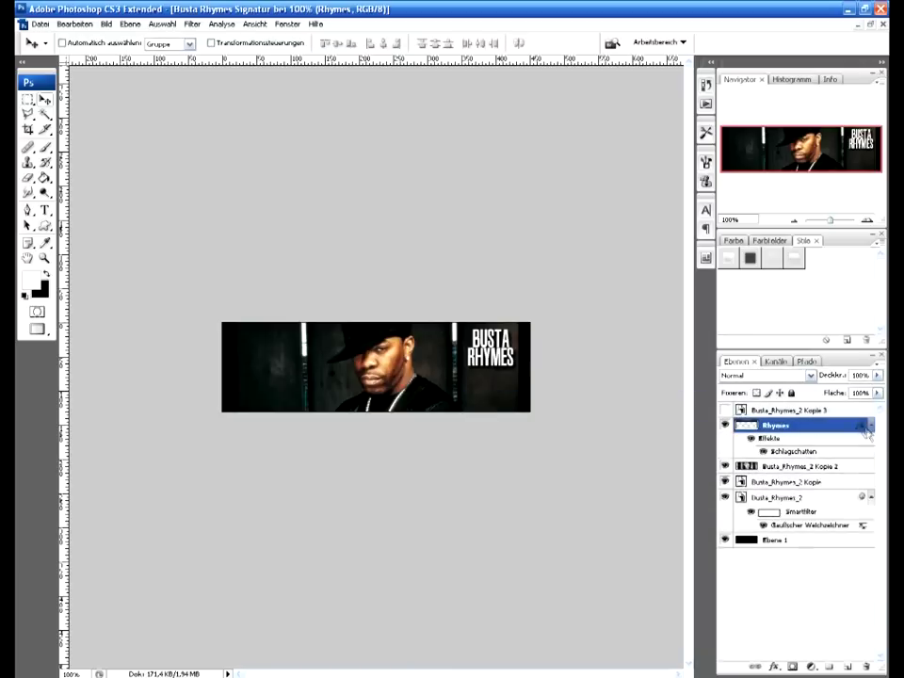
Step: Set the text layer to Ineinanderkopieren blending at about 77% Deckkraft
click(796, 375)
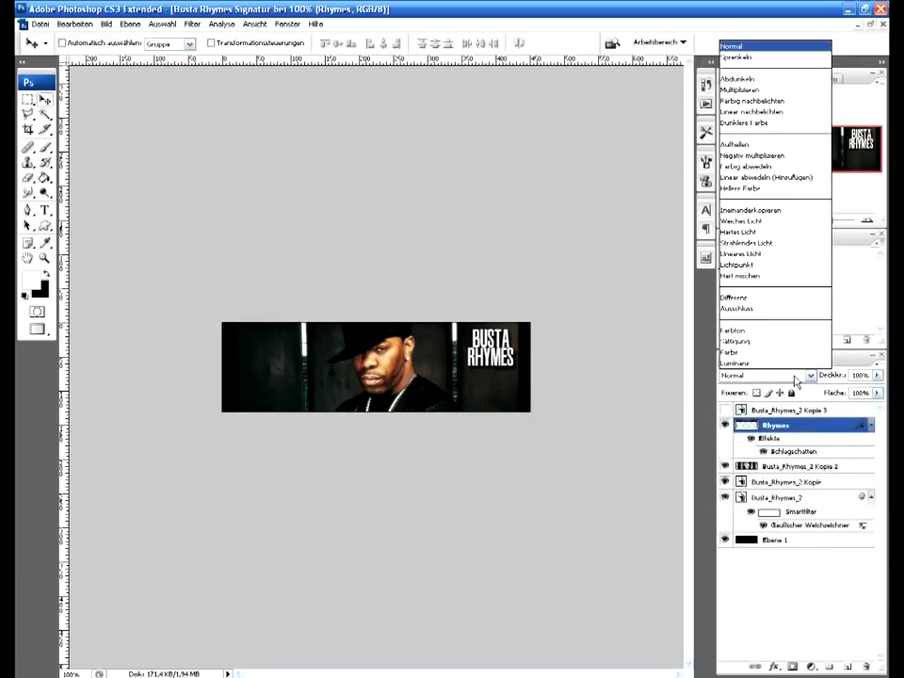
click(767, 215)
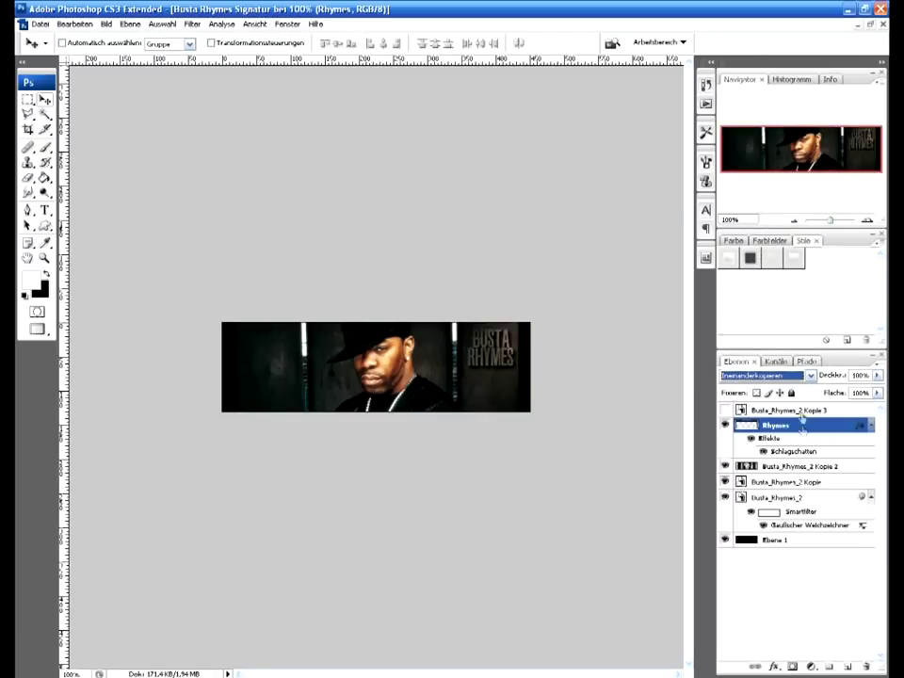
drag(828, 375, 809, 378)
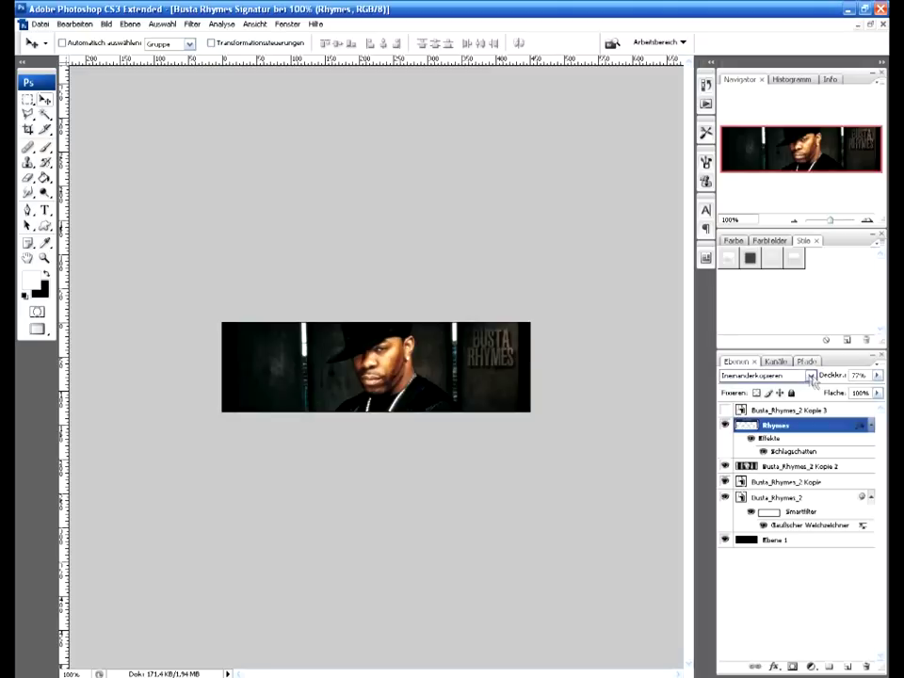